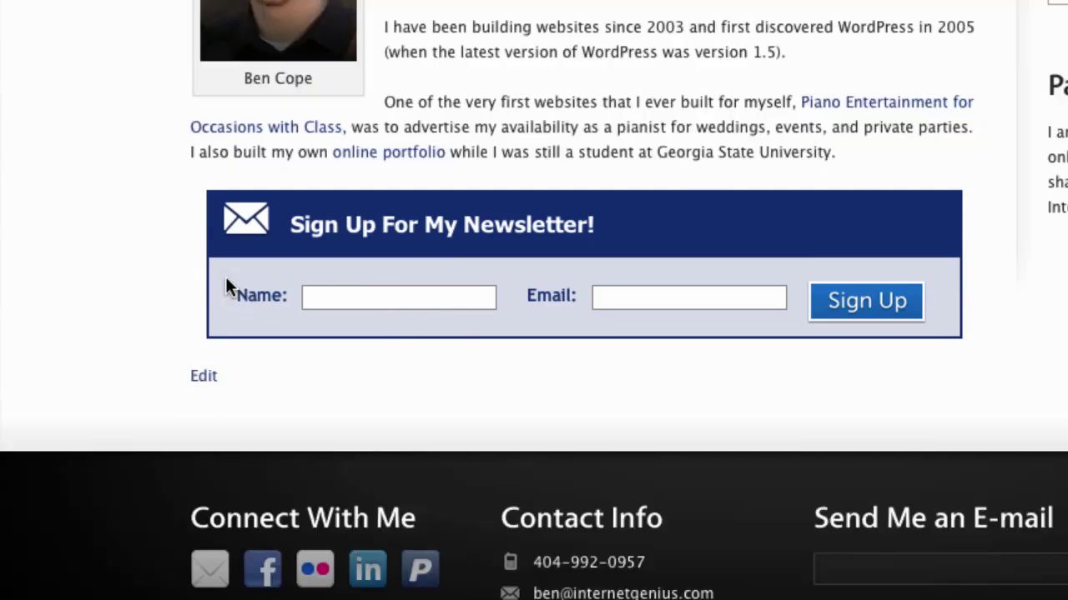
pyautogui.press('super+shift+4')
pyautogui.moveTo(189, 263); pyautogui.dragTo(997, 333)
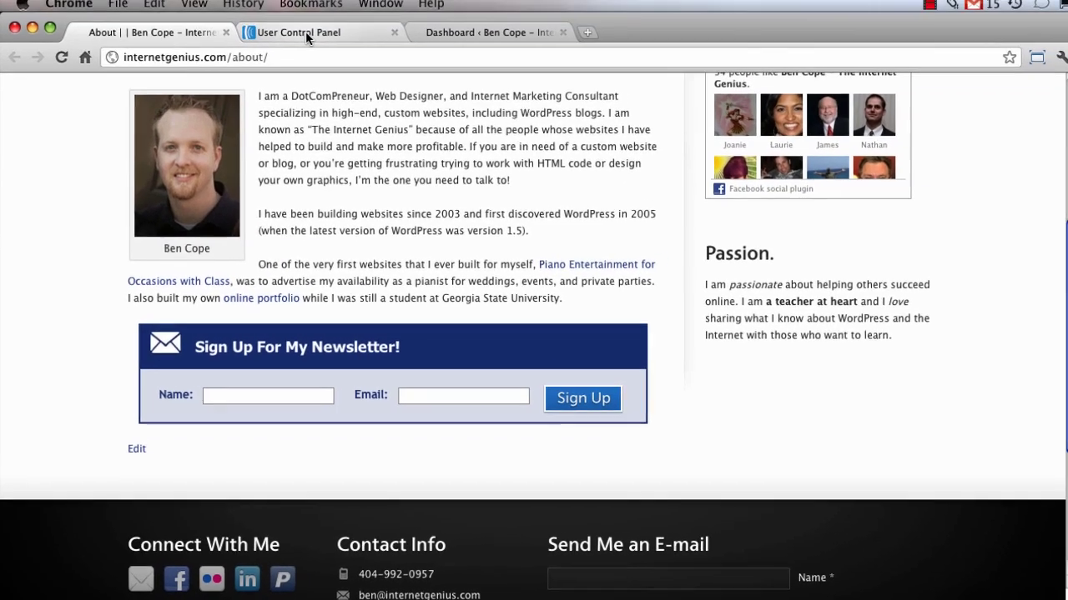
# Switch to the AWeber control panel and start a new web form for the internetgenius list.
pyautogui.click(305, 31)
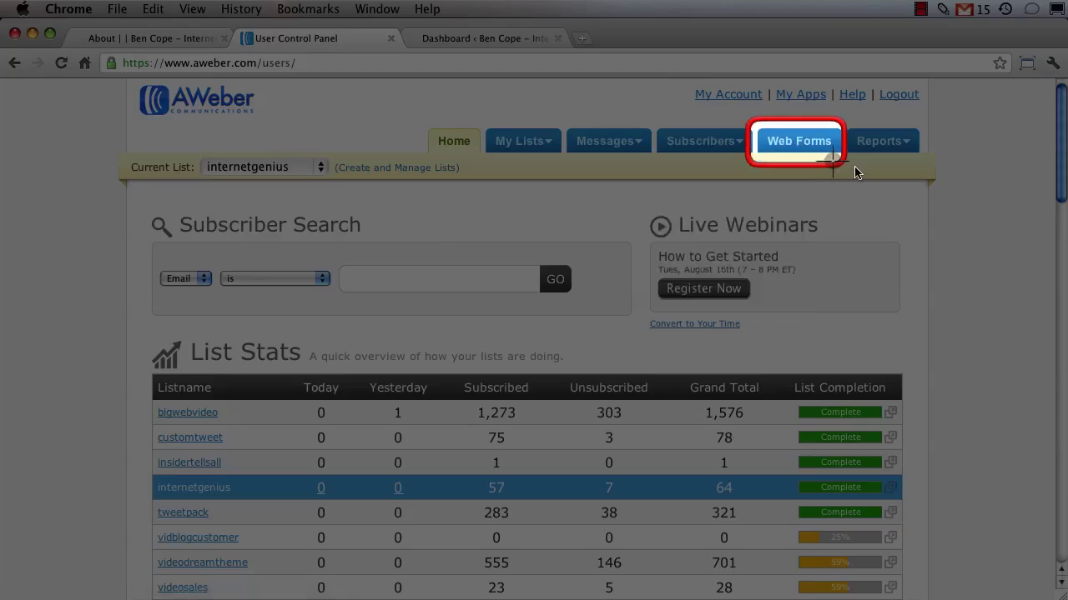
pyautogui.click(810, 142)
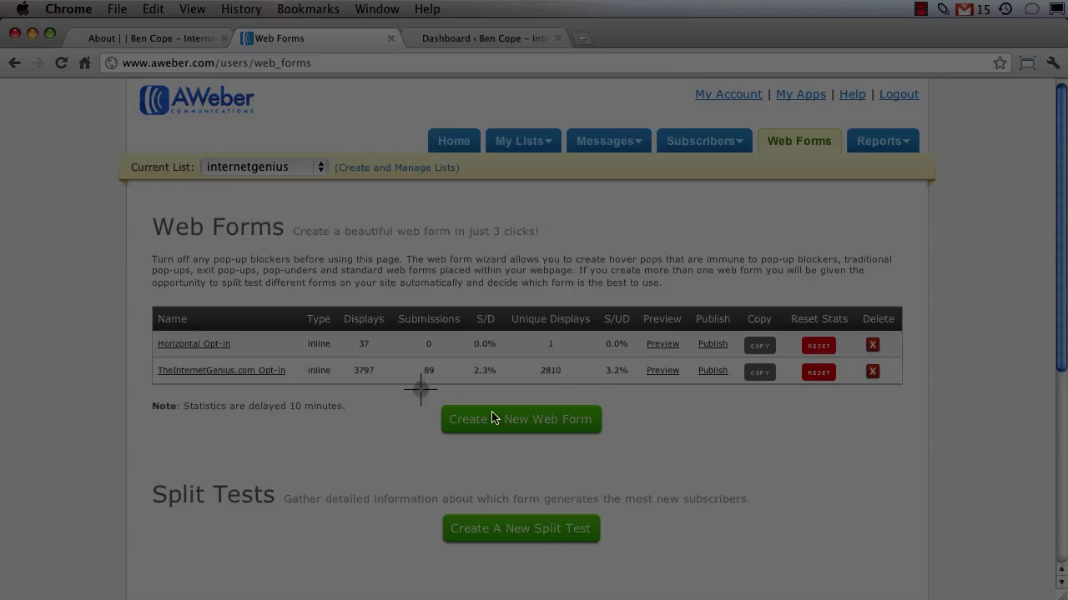
pyautogui.click(534, 430)
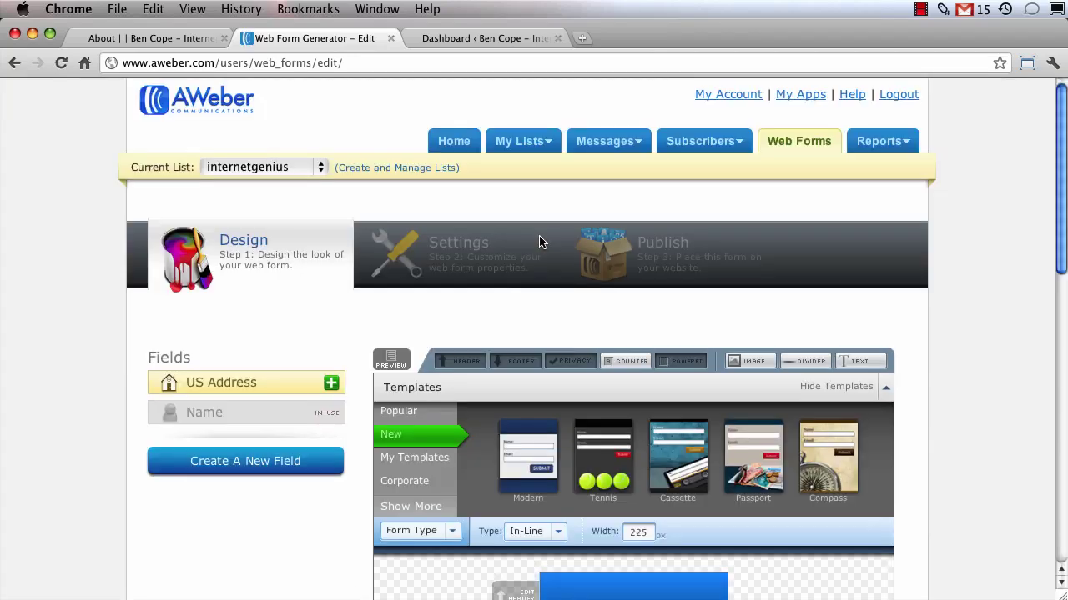
# Load the Mail Icon template from the Popular templates in the Cobalt colour scheme.
pyautogui.scroll(-3, 978, 360)
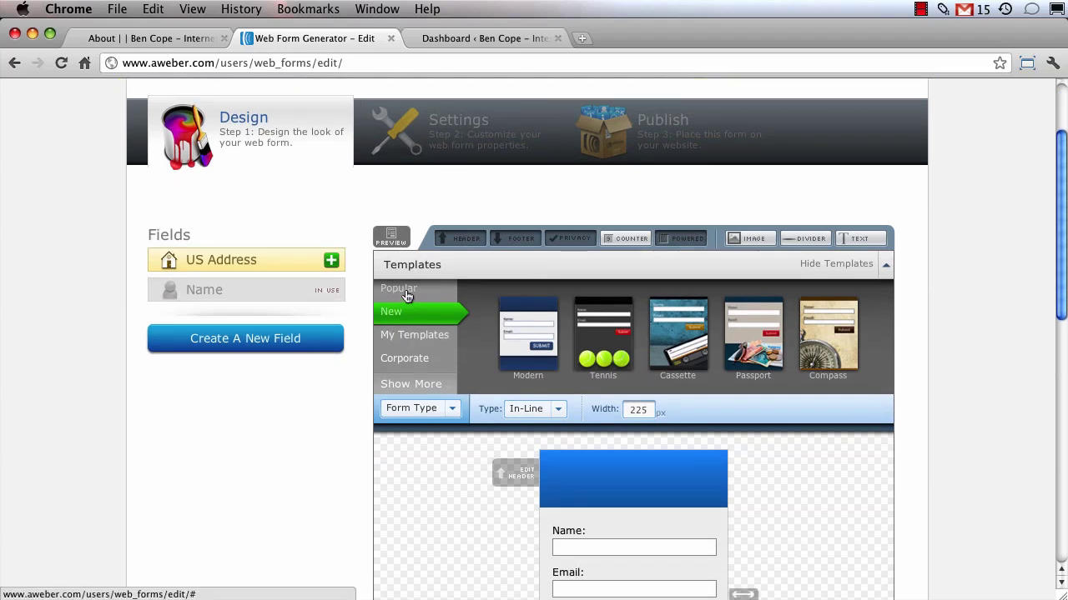
pyautogui.click(406, 290)
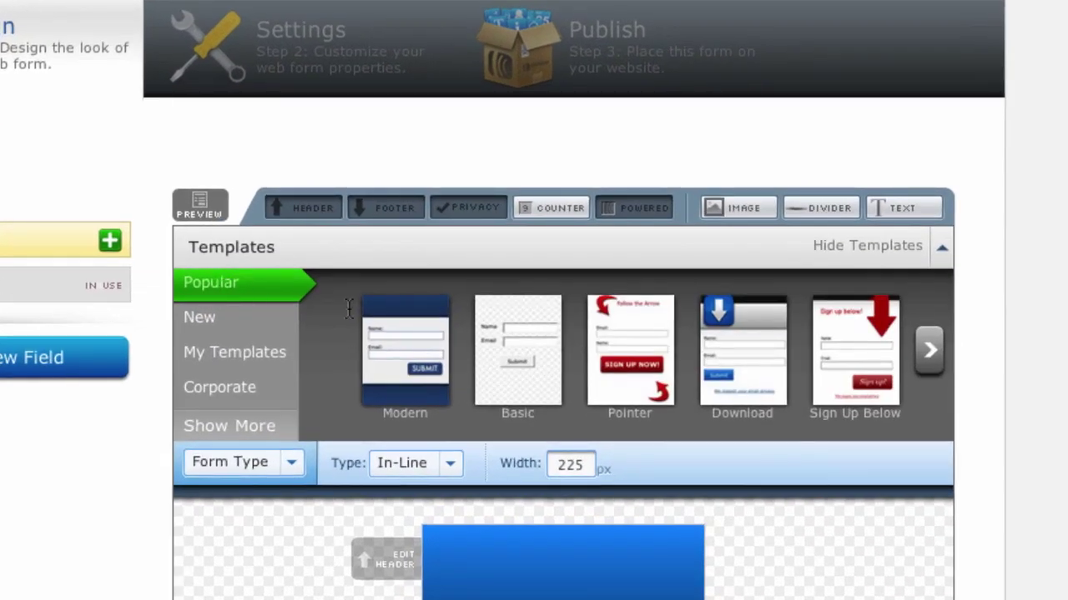
pyautogui.click(930, 349)
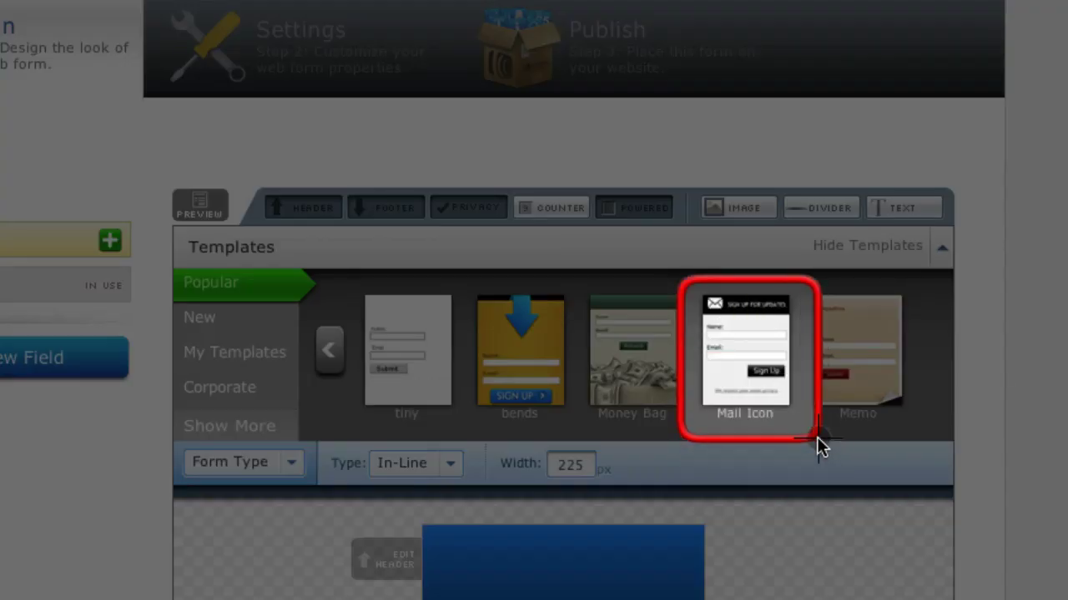
pyautogui.click(748, 365)
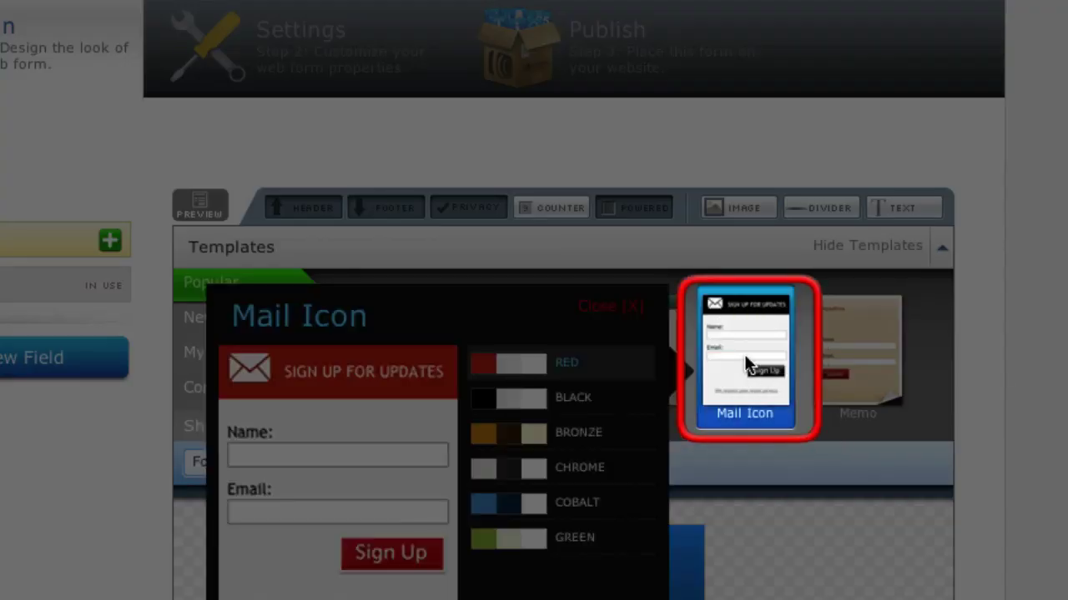
pyautogui.scroll(-1, 746, 364)
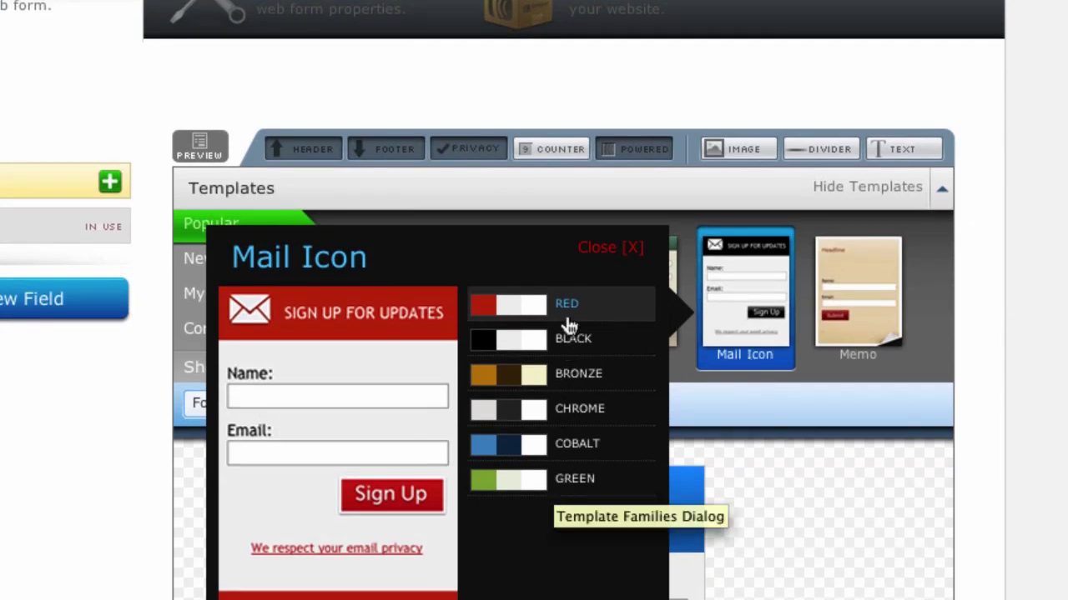
pyautogui.click(573, 451)
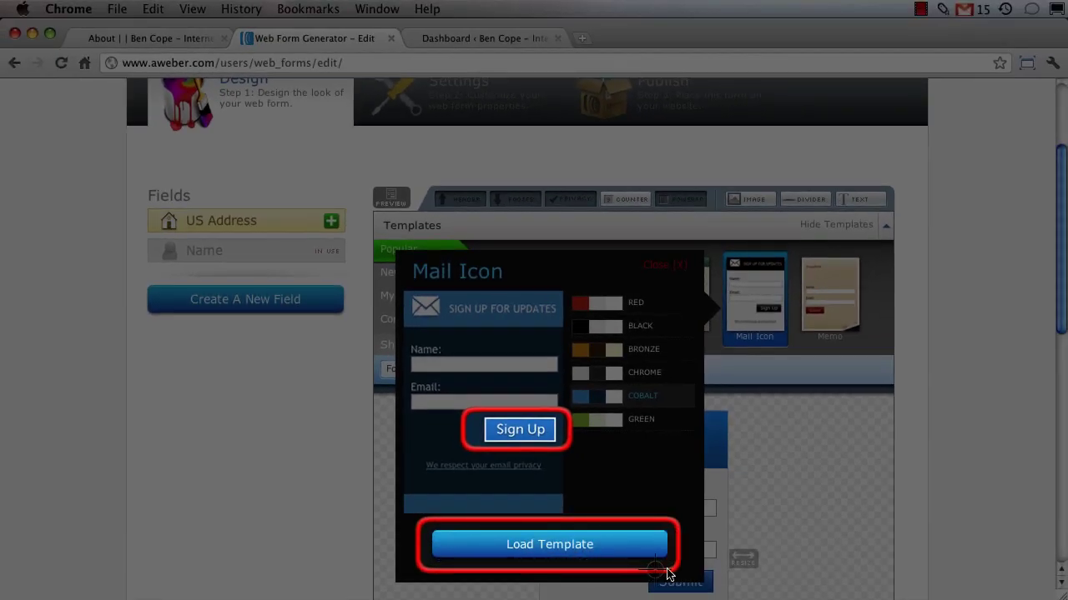
pyautogui.click(584, 542)
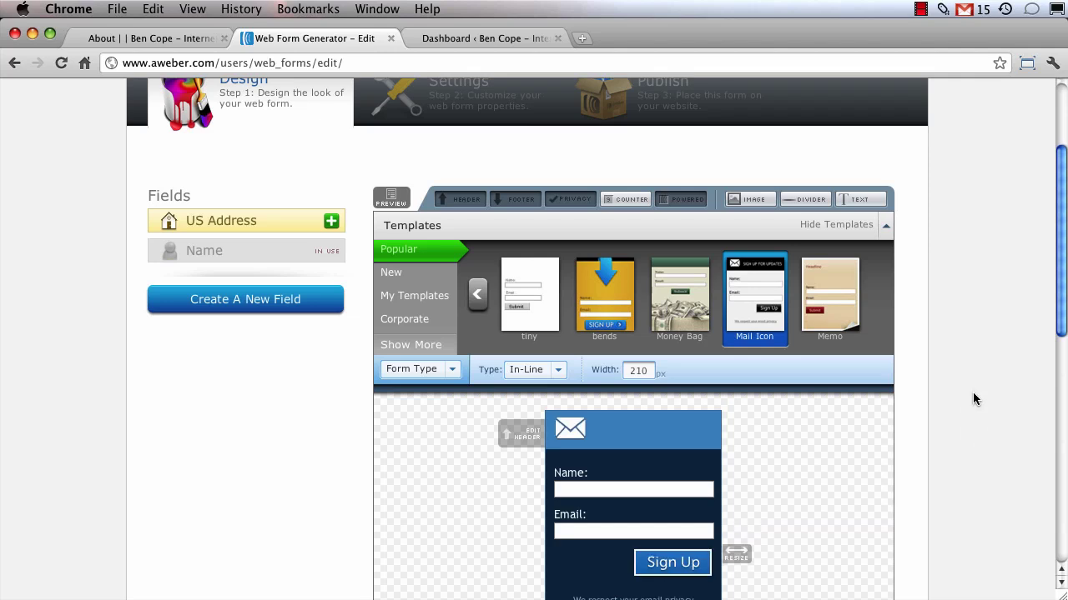
# Set the width of the in-line form to 600 px.
pyautogui.scroll(-3, 972, 399)
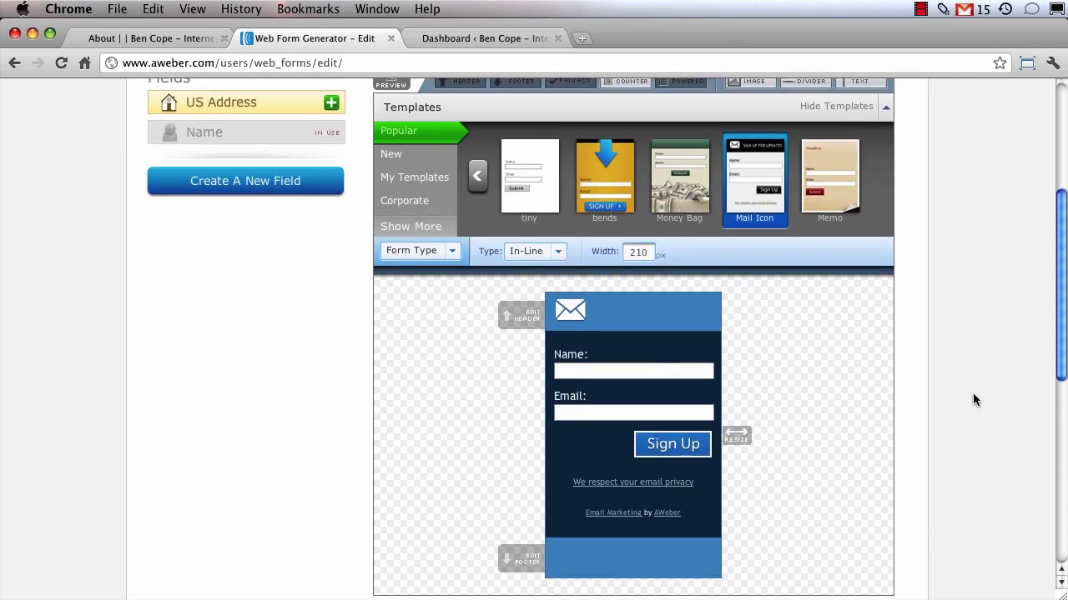
pyautogui.scroll(1, 428, 244)
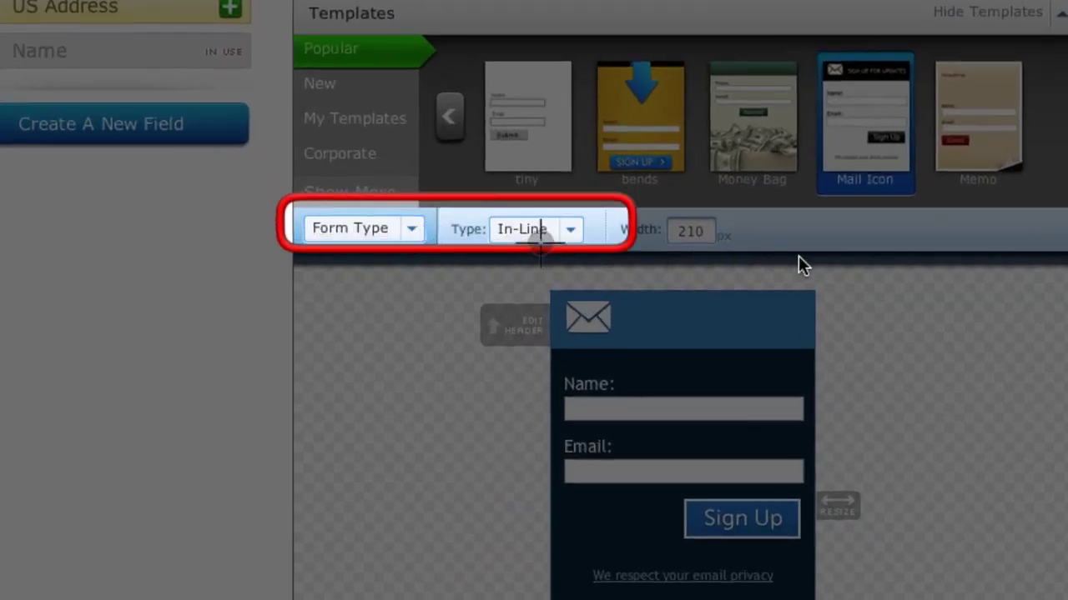
pyautogui.click(706, 232)
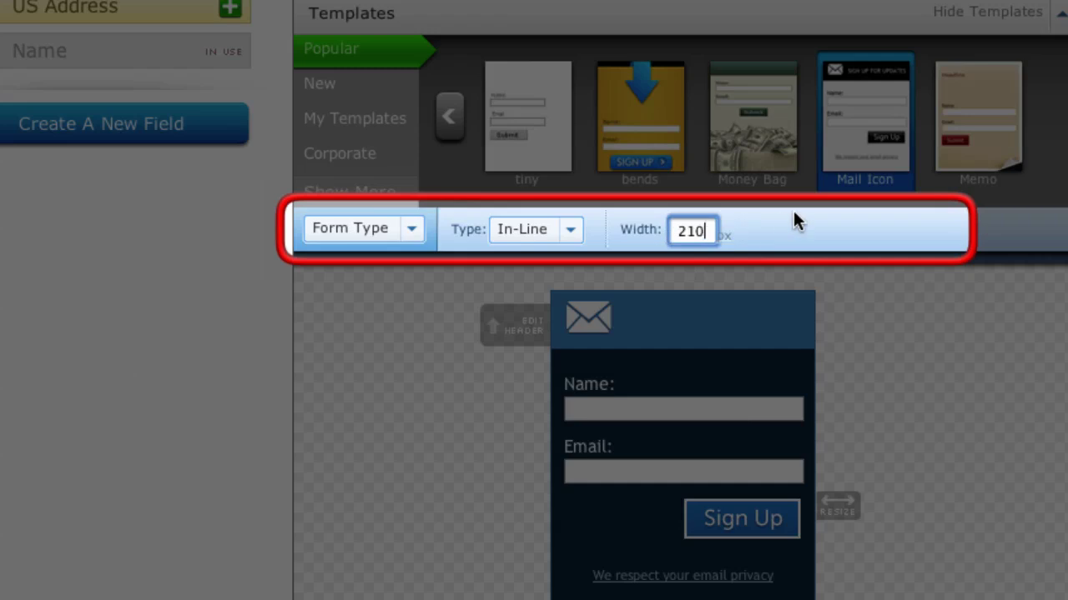
pyautogui.press('BackSpace')
pyautogui.press('BackSpace')
pyautogui.press('BackSpace')
pyautogui.write('600')
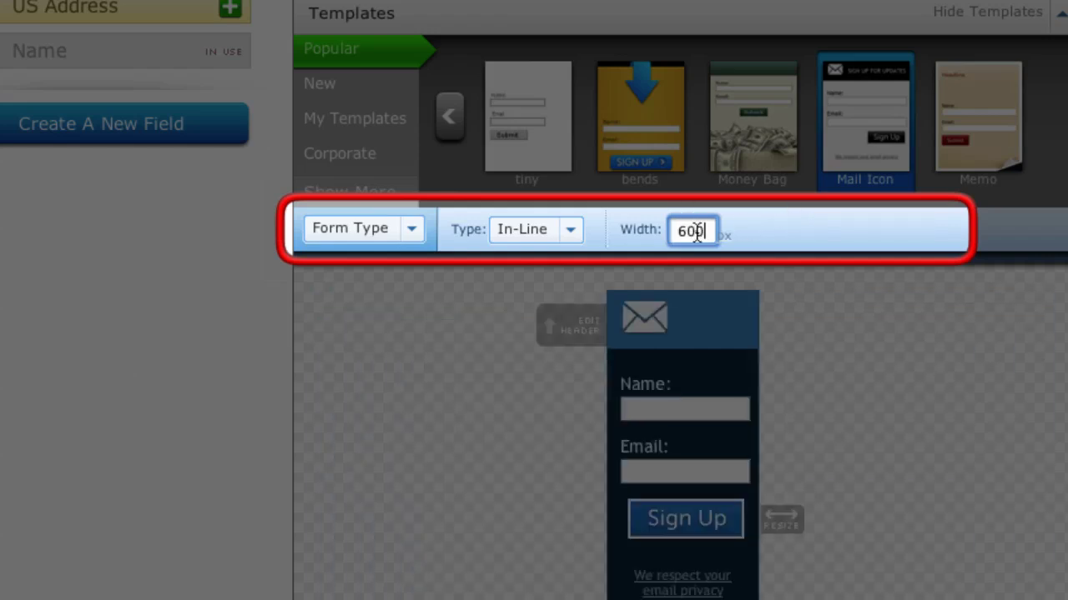
pyautogui.press('Tab')
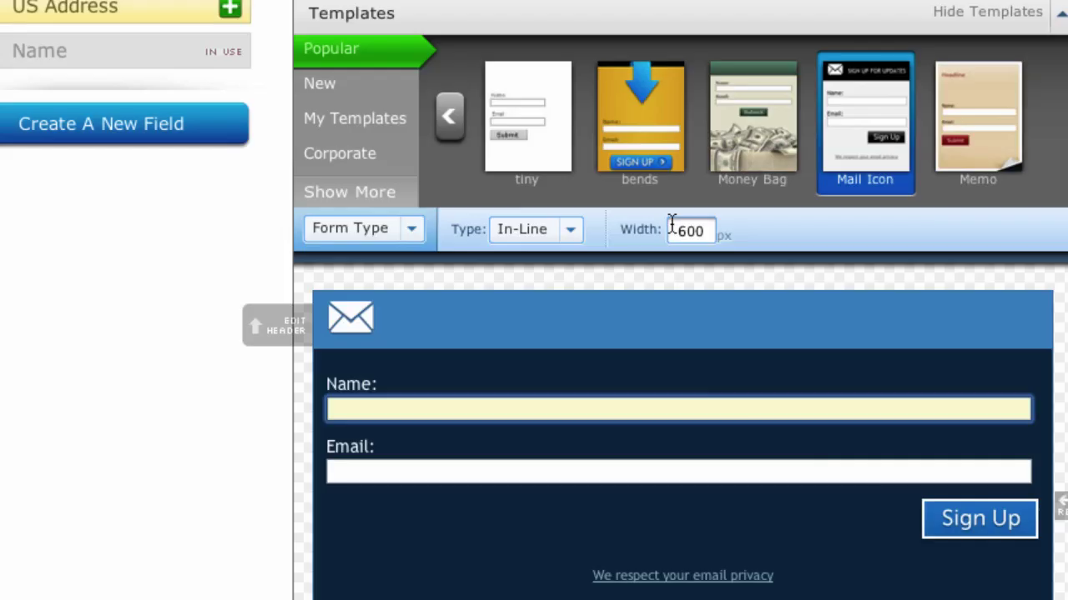
# Enter "Sign Up For My Newsletter!" as the form's header text beside the envelope icon.
pyautogui.moveTo(412, 298)
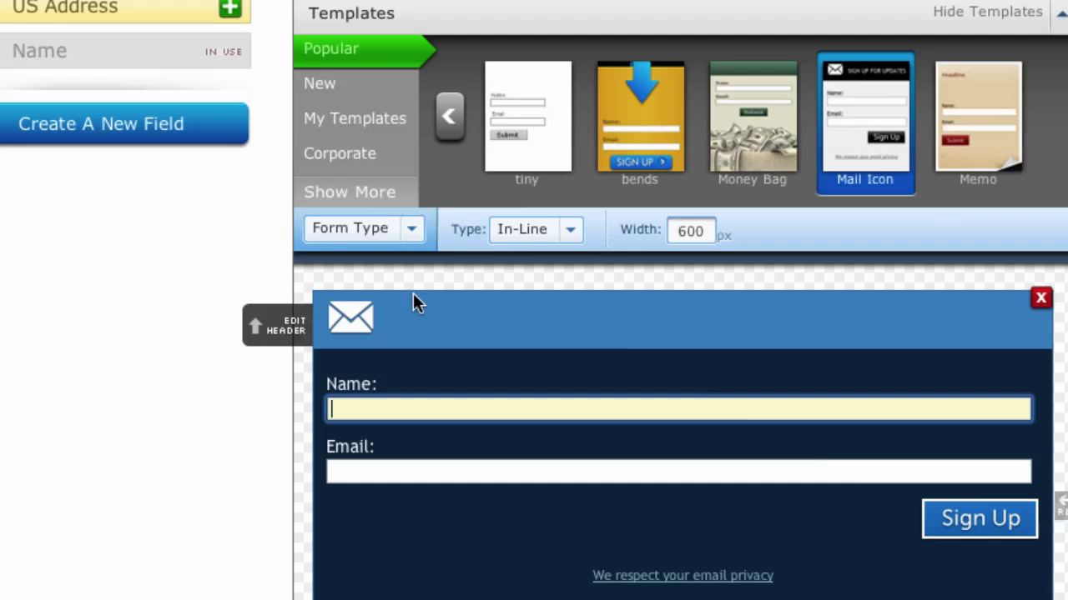
pyautogui.click(431, 323)
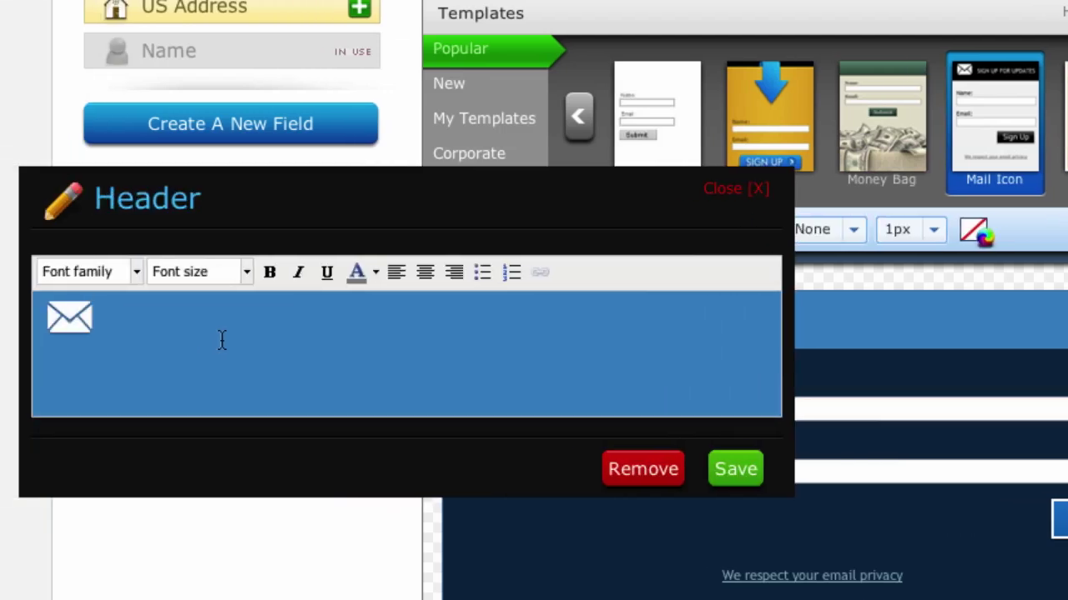
pyautogui.write('Sign')
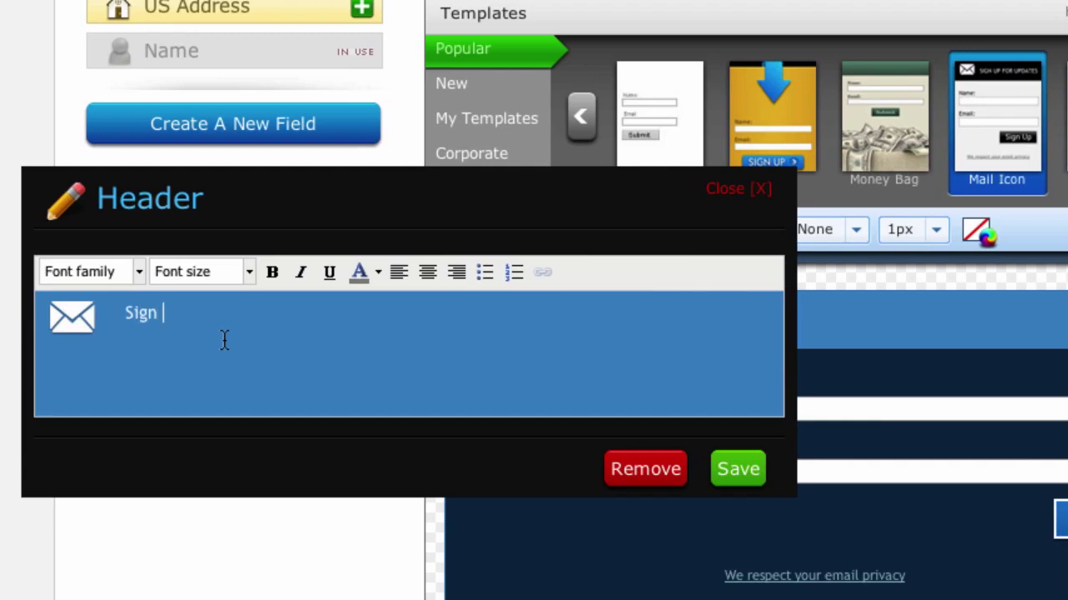
pyautogui.write(' Up For My News')
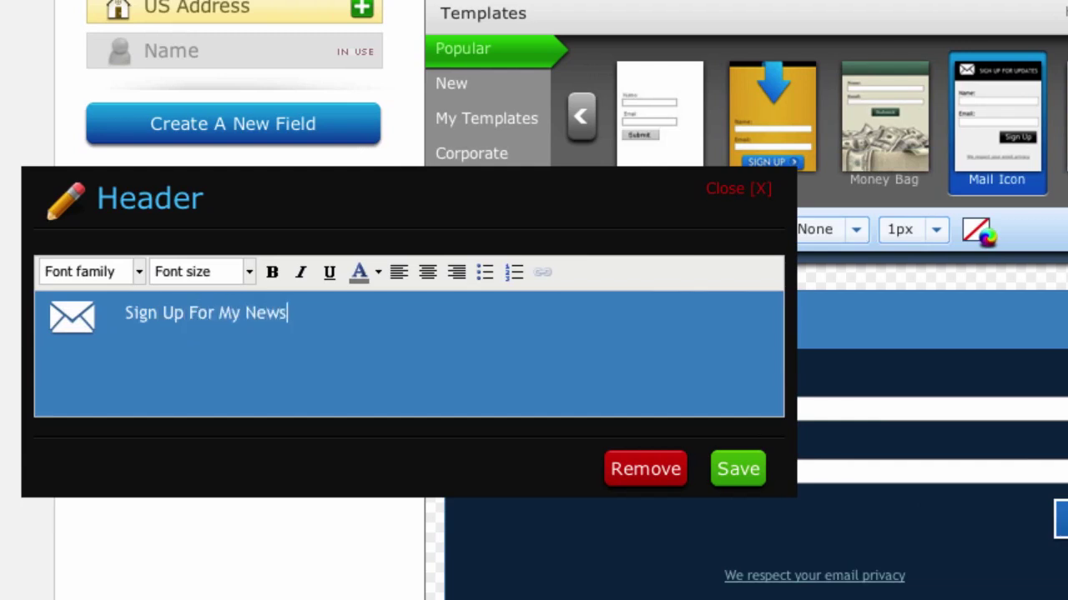
pyautogui.write('letter!')
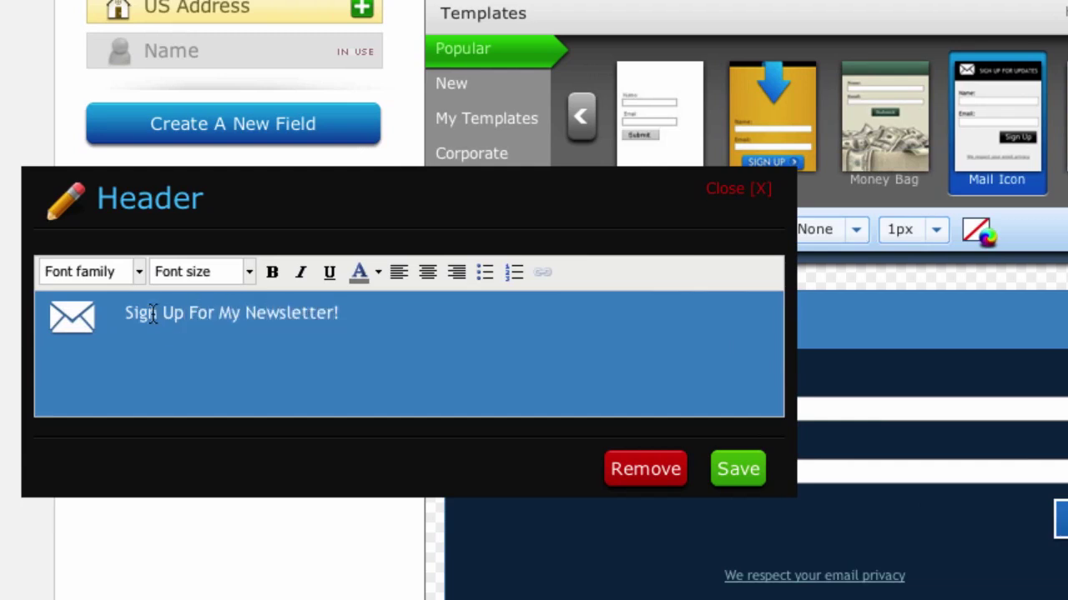
# Format the whole header text as bold 18px Tahoma and save the header.
pyautogui.moveTo(125, 313); pyautogui.dragTo(357, 314)
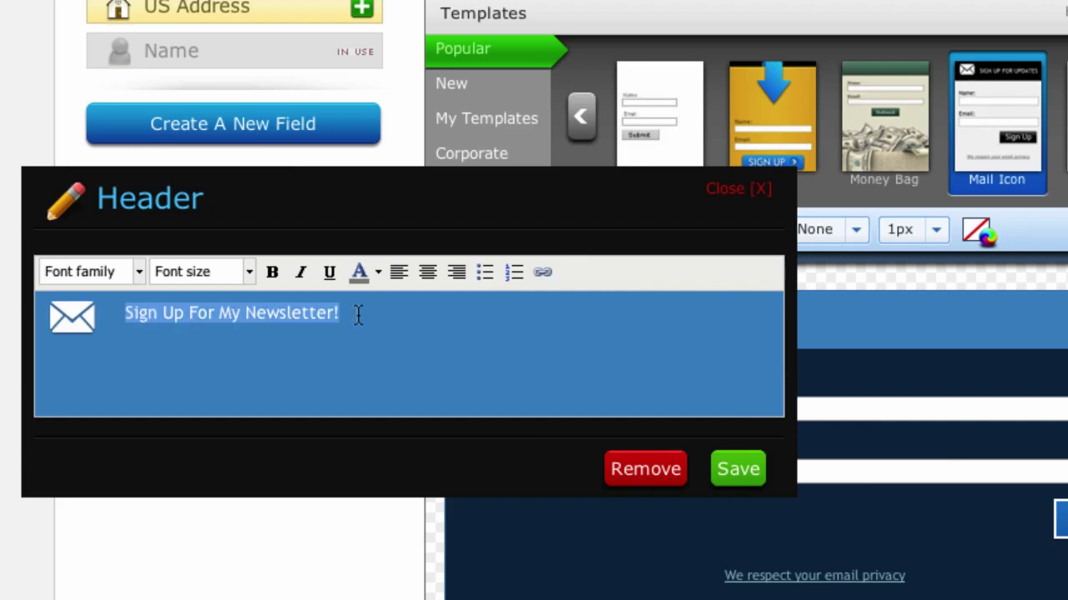
pyautogui.click(249, 275)
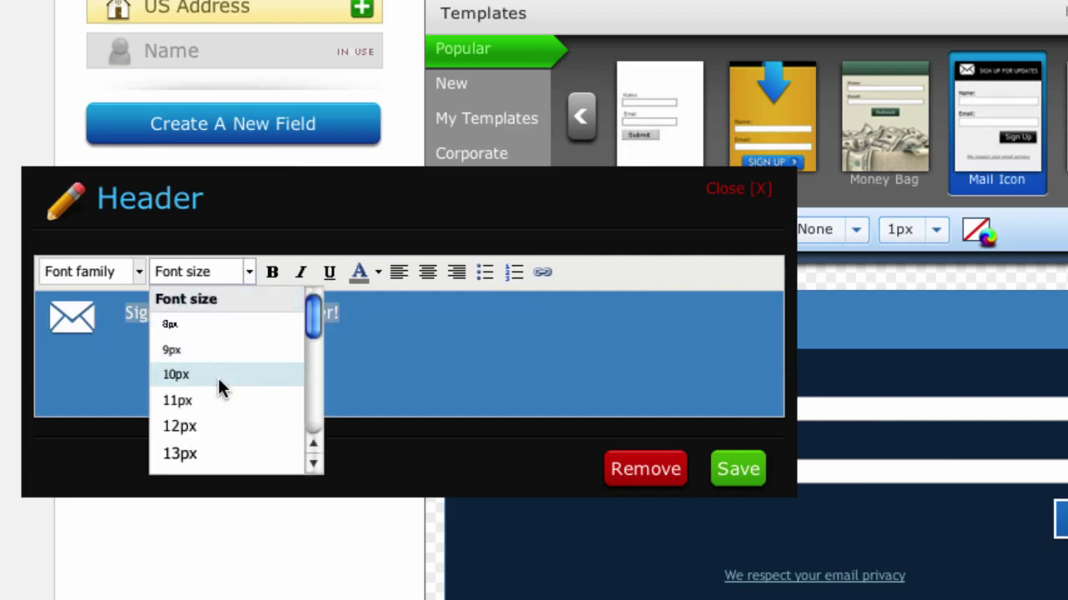
pyautogui.scroll(-3, 220, 425)
pyautogui.click(214, 435)
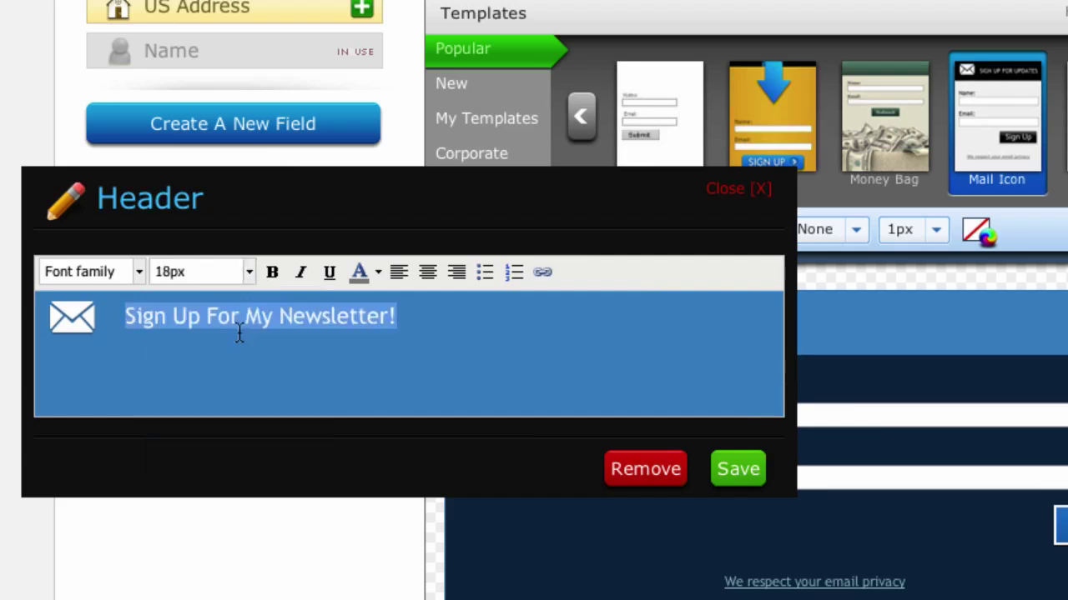
pyautogui.click(271, 274)
pyautogui.click(139, 275)
pyautogui.click(100, 407)
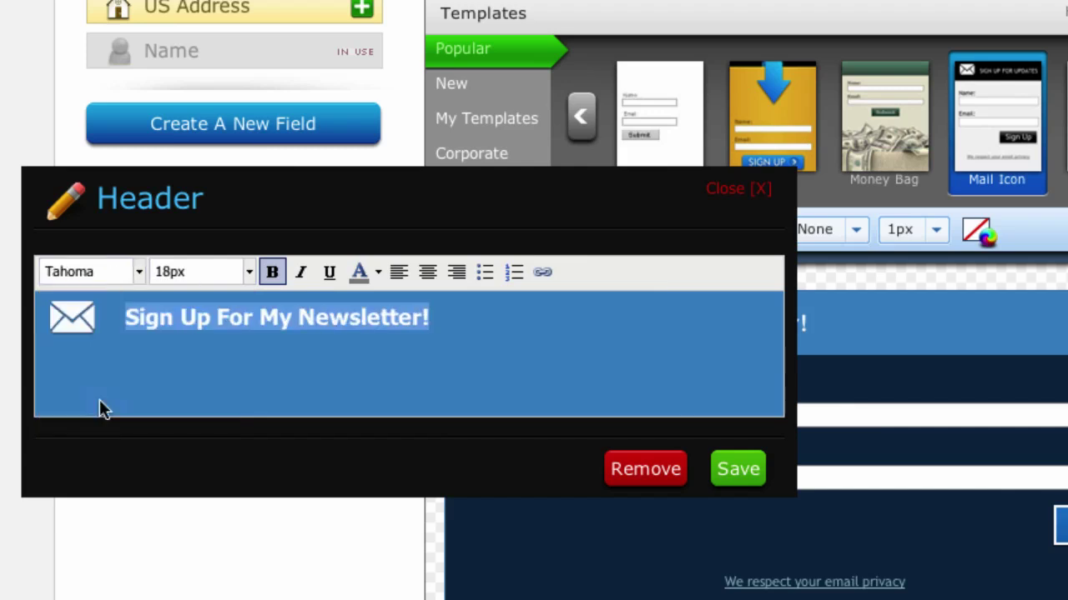
pyautogui.click(737, 470)
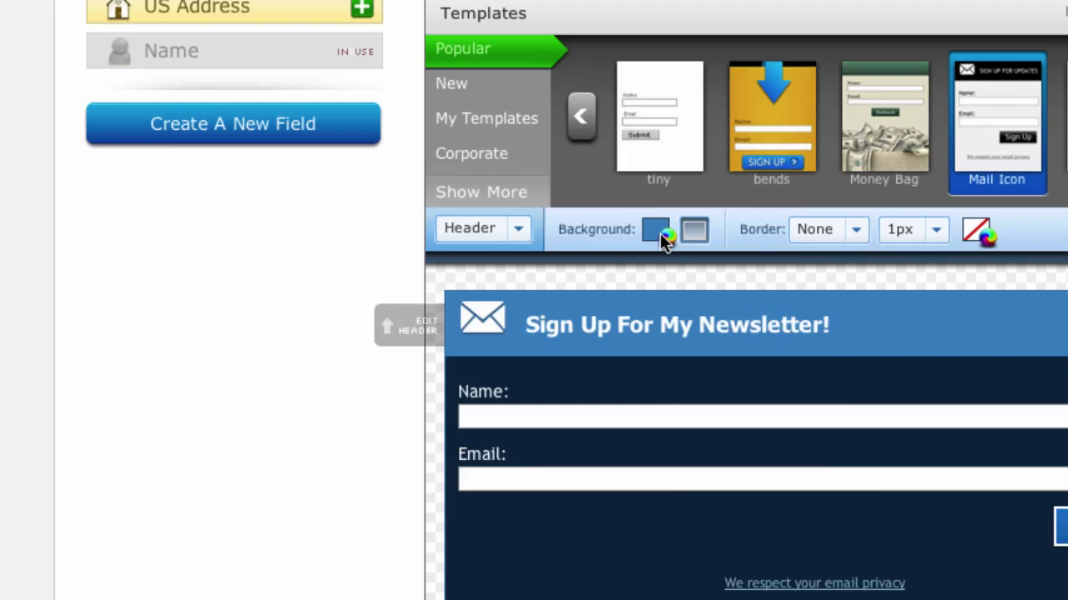
# Set the header's background colour to hex 1c3b7e.
pyautogui.click(660, 240)
pyautogui.doubleClick(854, 324)
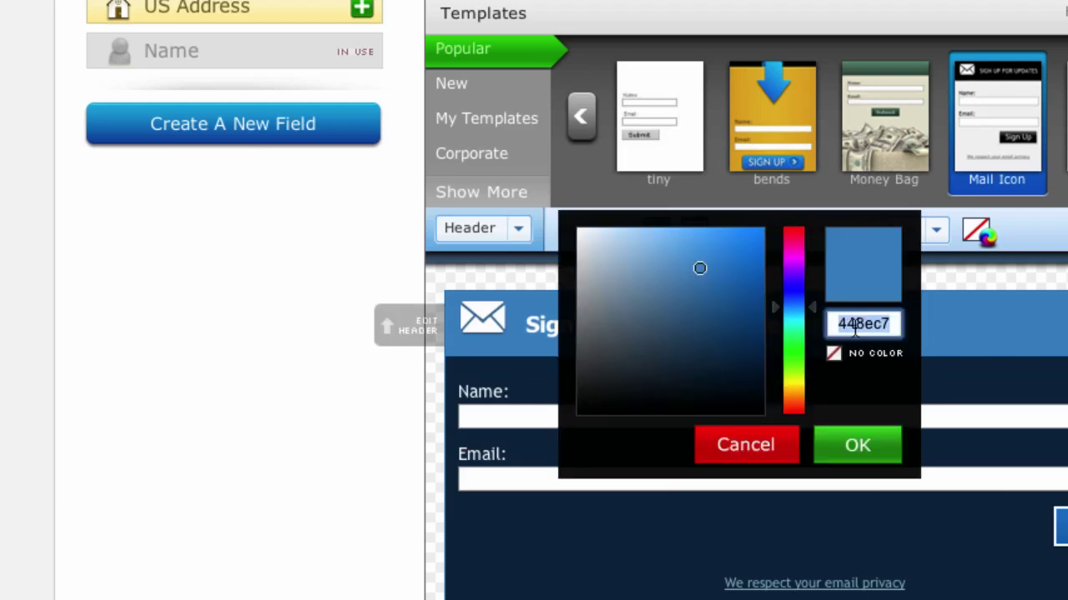
pyautogui.write('13')
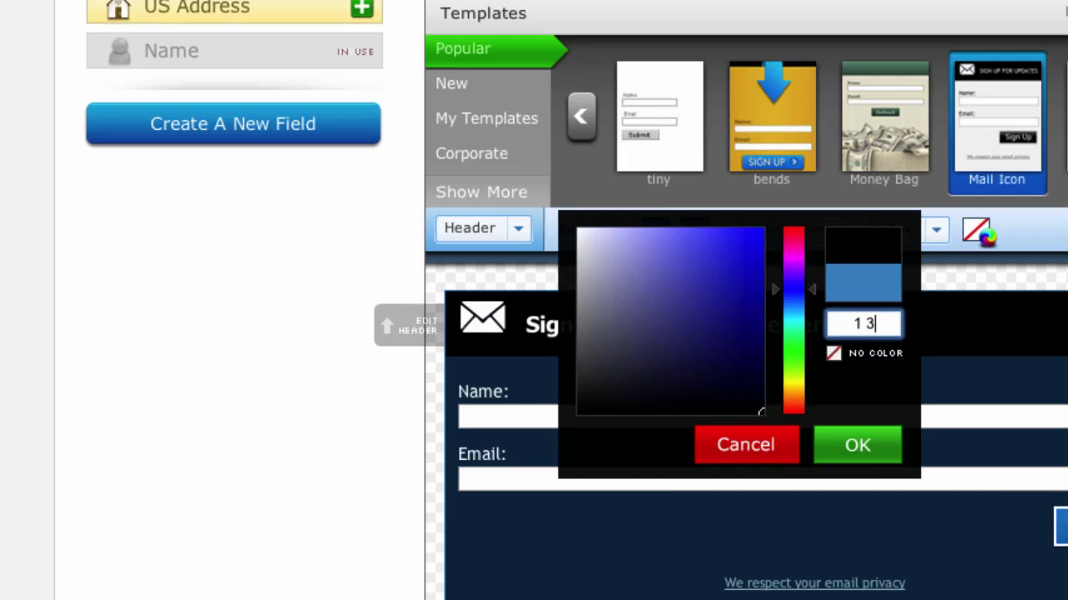
pyautogui.press('BackSpace')
pyautogui.write('c3b73')
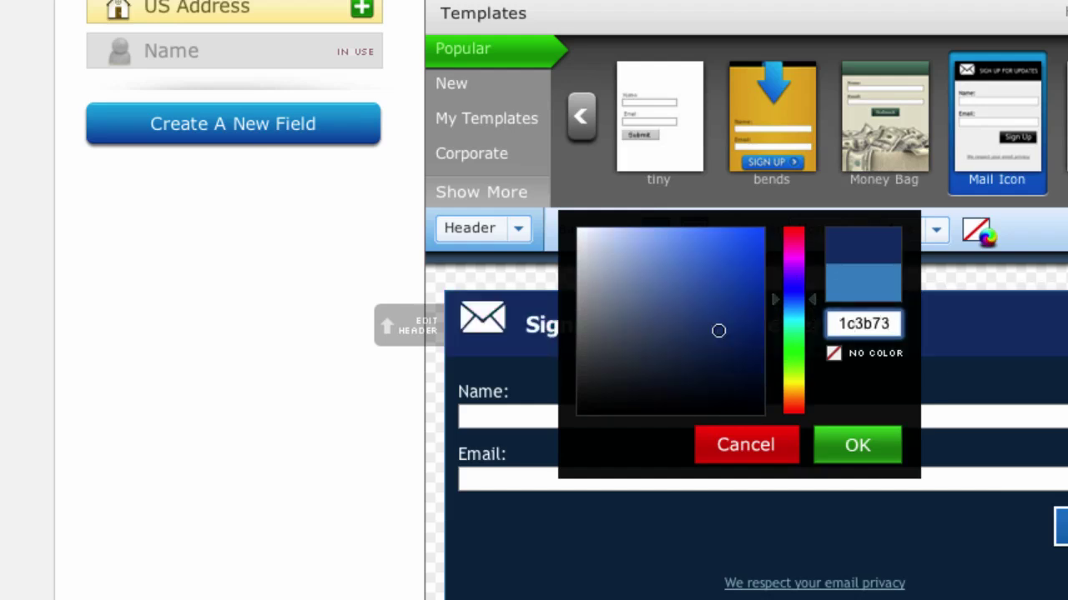
pyautogui.press('BackSpace')
pyautogui.write('e')
pyautogui.doubleClick(863, 324)
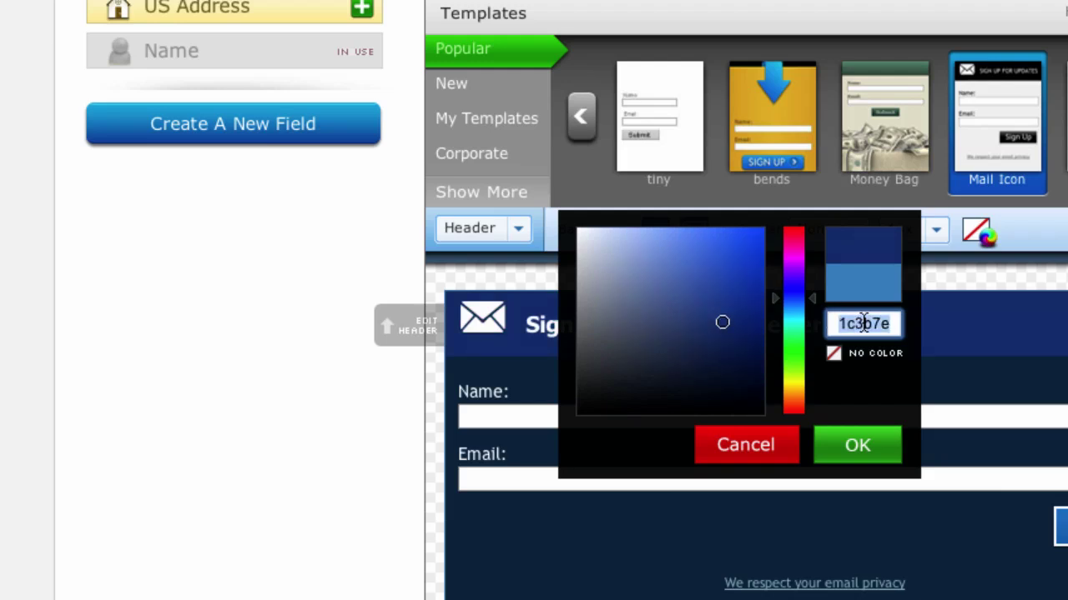
pyautogui.click(858, 446)
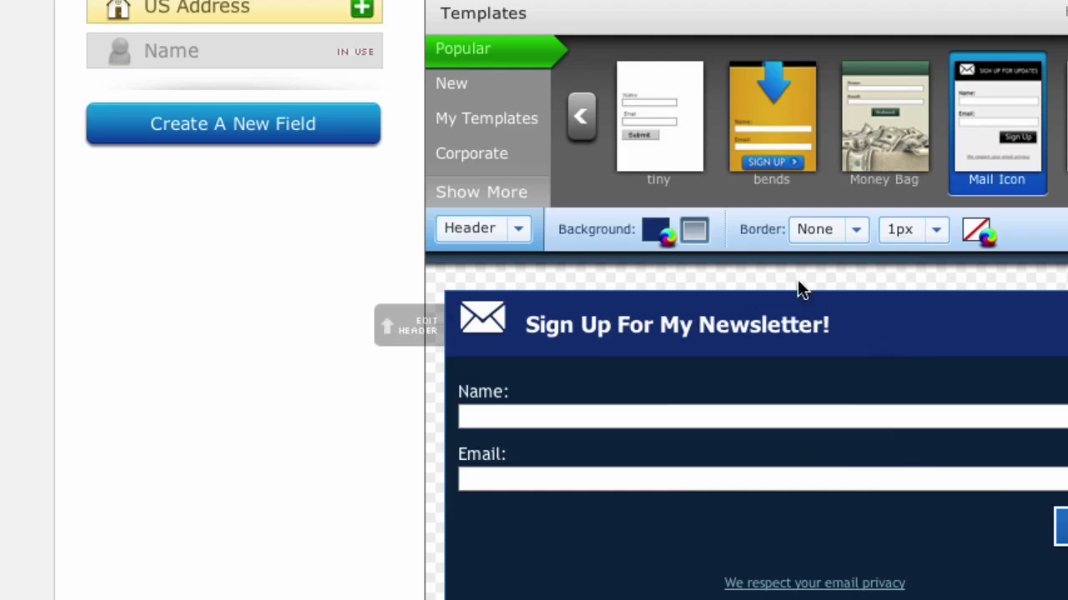
# Switch the styling to the form's body and set its solid border to 2px wide.
pyautogui.click(516, 237)
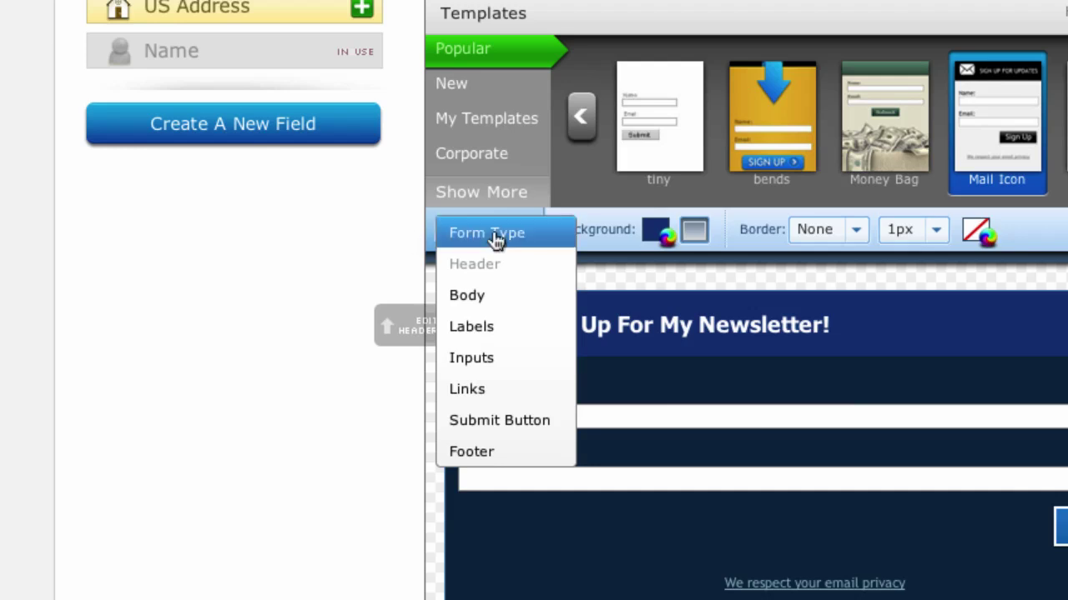
pyautogui.click(470, 297)
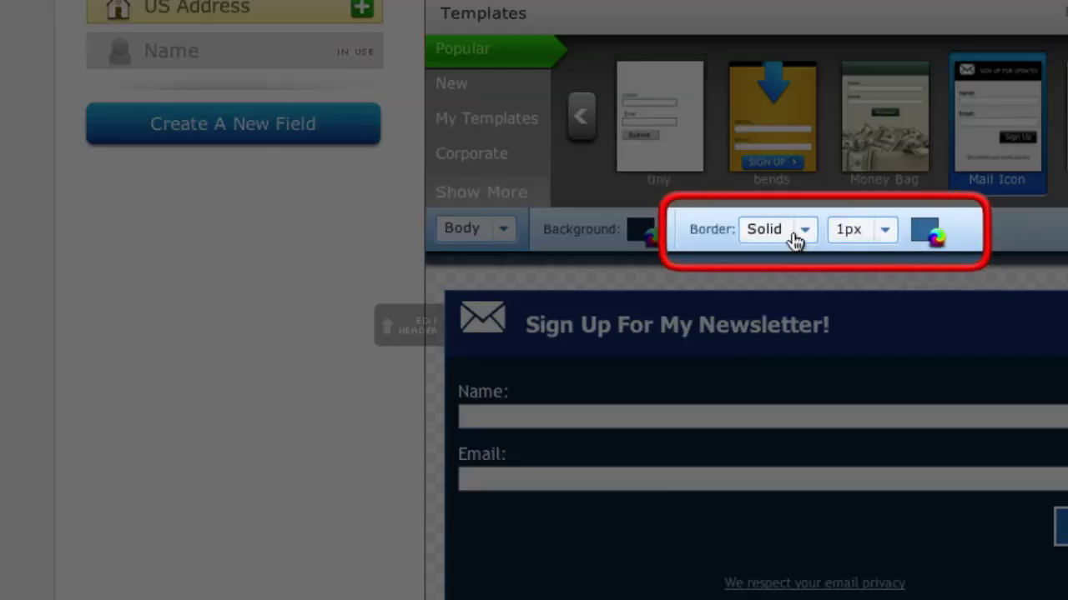
pyautogui.click(885, 233)
pyautogui.click(868, 300)
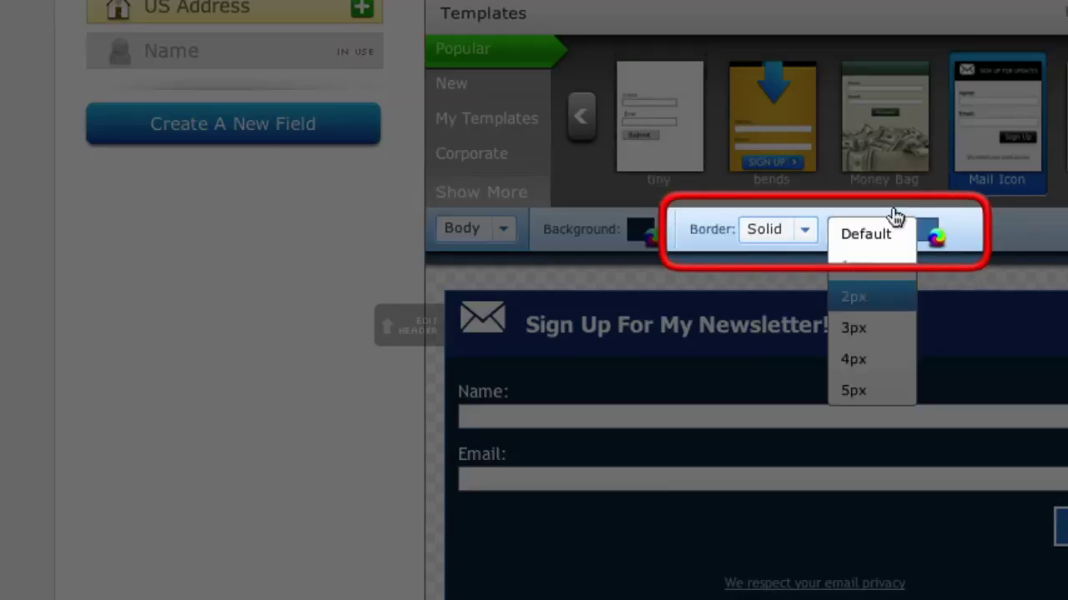
# Enter hex 1c3b73e as the colour of the form body's border and apply it.
pyautogui.click(920, 233)
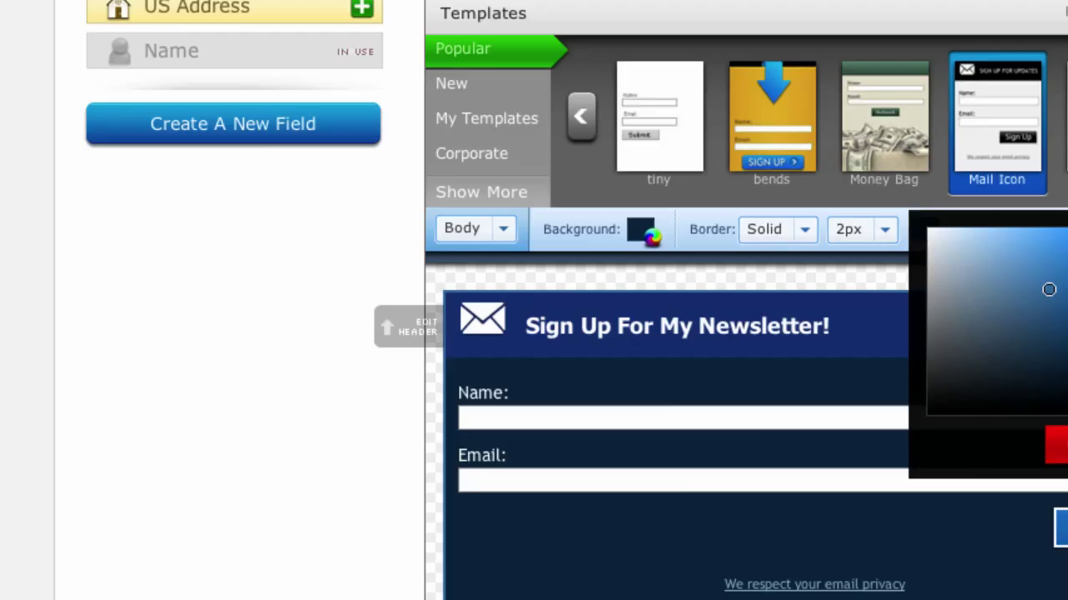
pyautogui.write('1c3b3')
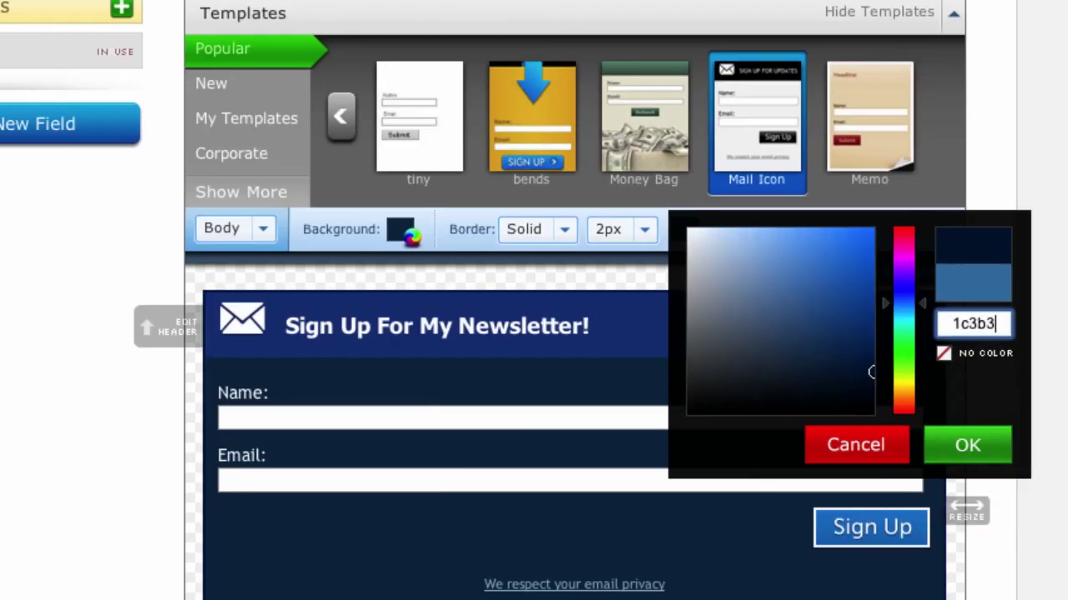
pyautogui.press('BackSpace')
pyautogui.write('73e')
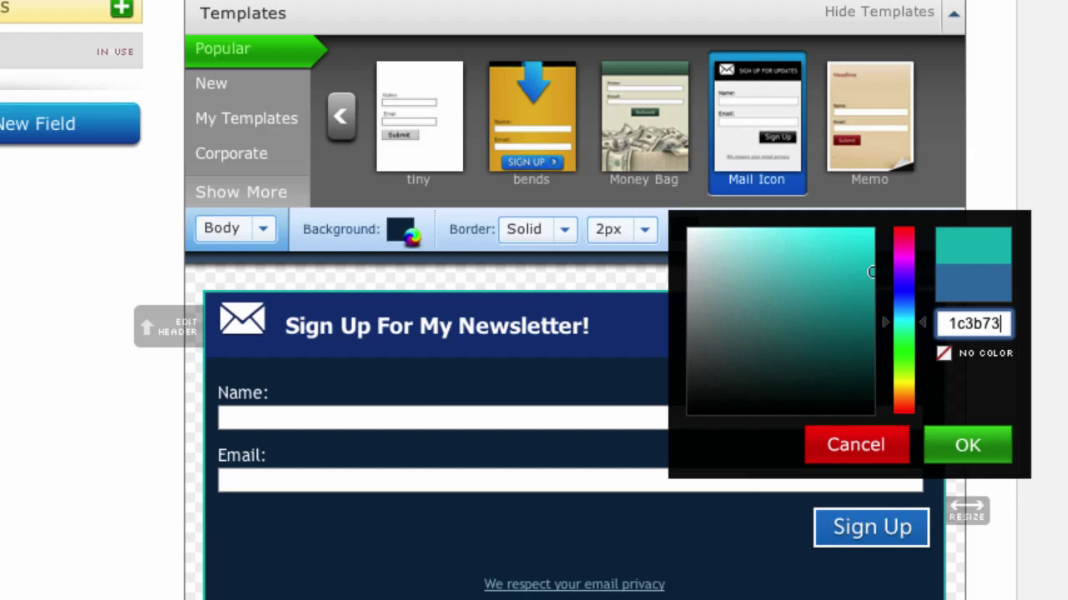
pyautogui.click(965, 447)
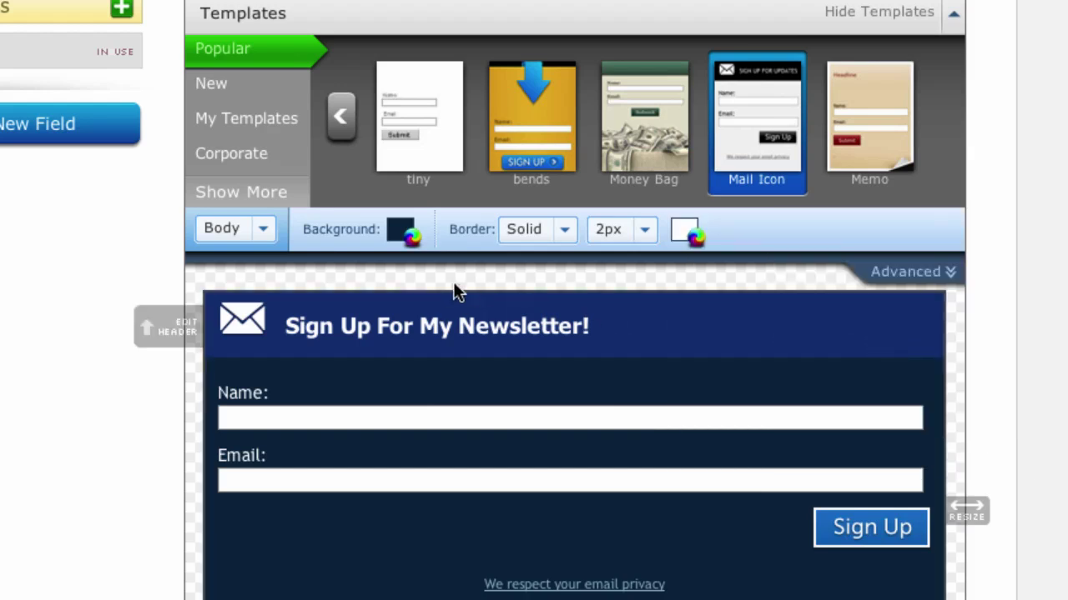
# Set the form body's background colour to hex dde2ec.
pyautogui.click(398, 240)
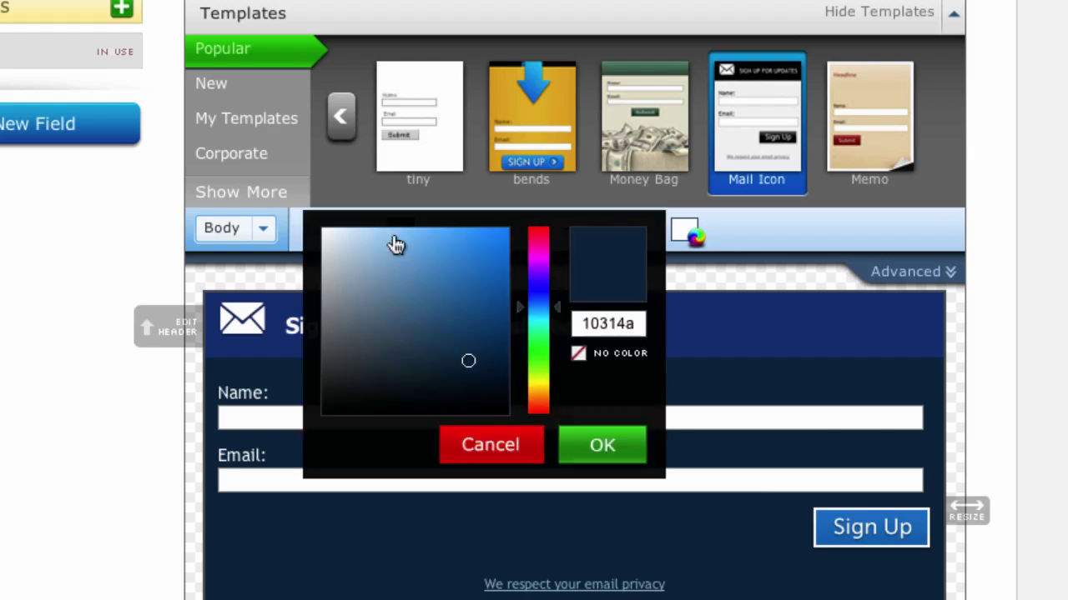
pyautogui.click(600, 327)
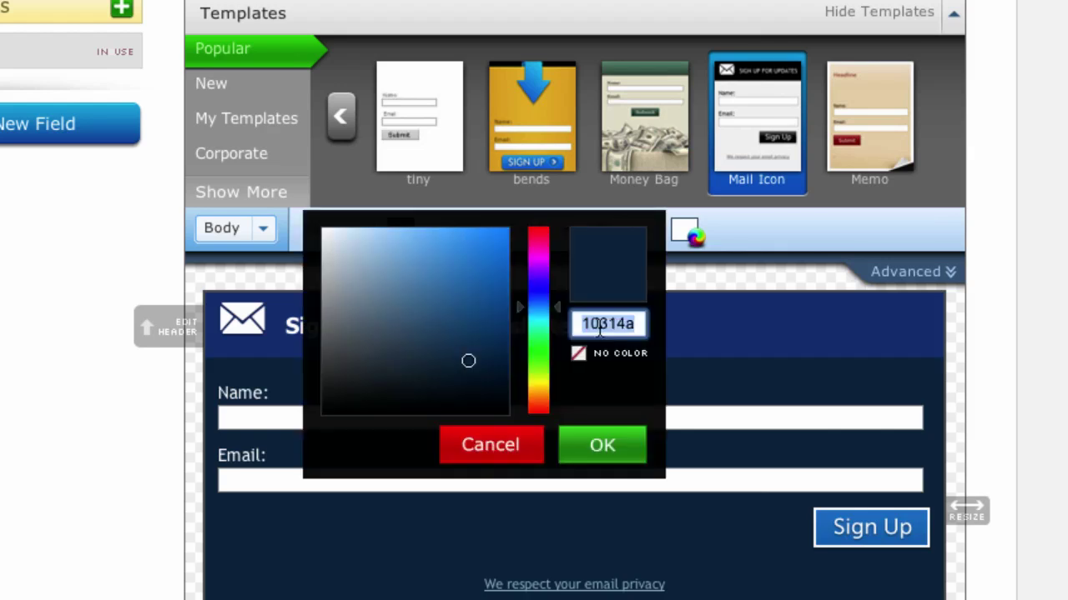
pyautogui.write('dde2e')
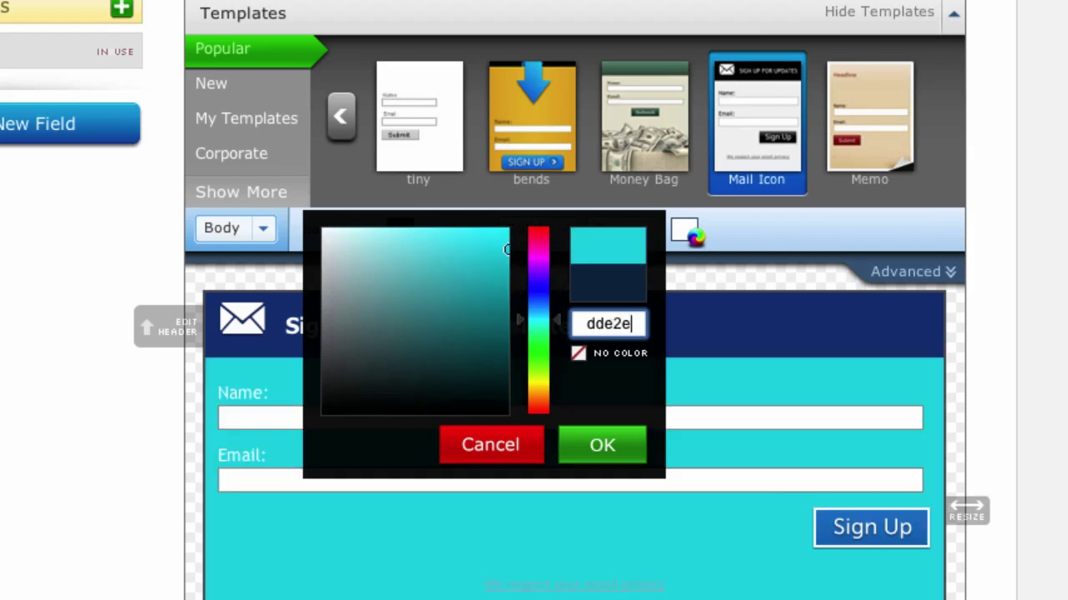
pyautogui.write('c')
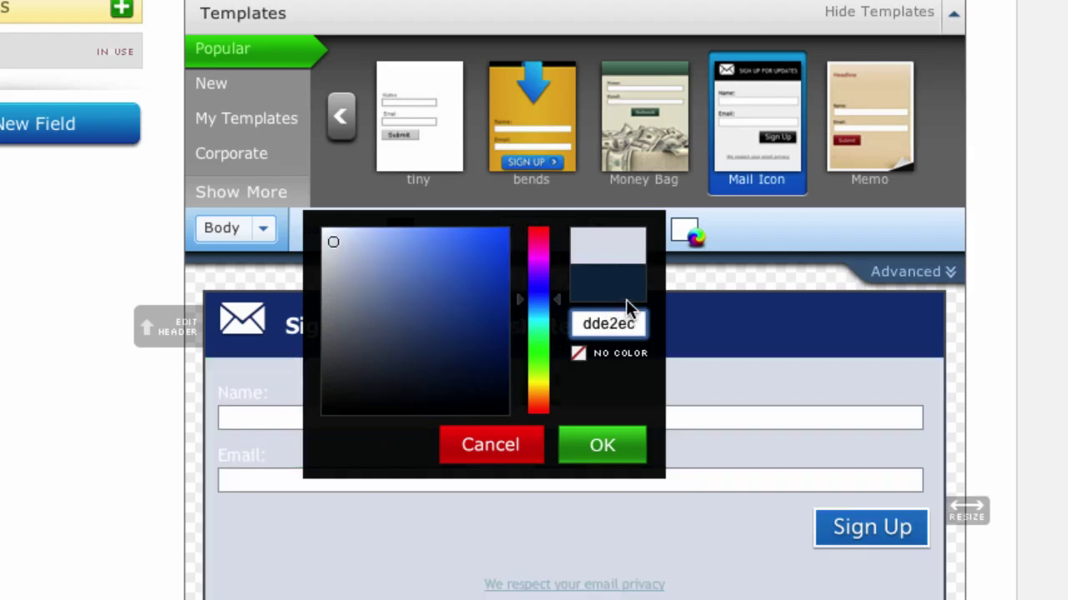
pyautogui.click(608, 448)
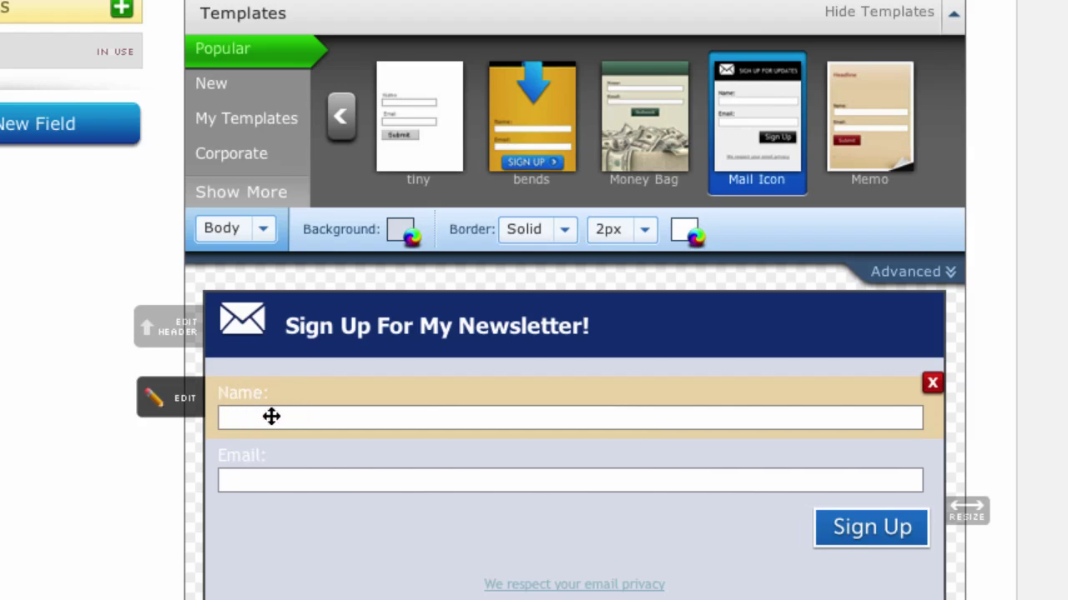
# Place the Name and Email labels to the left of their inputs with right alignment.
pyautogui.click(267, 365)
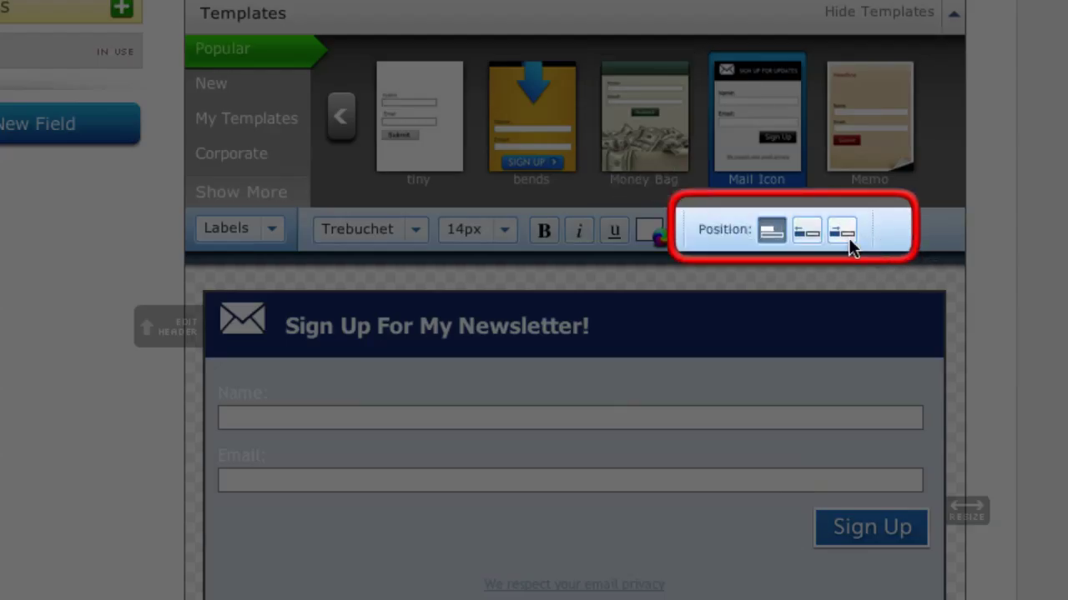
pyautogui.click(843, 231)
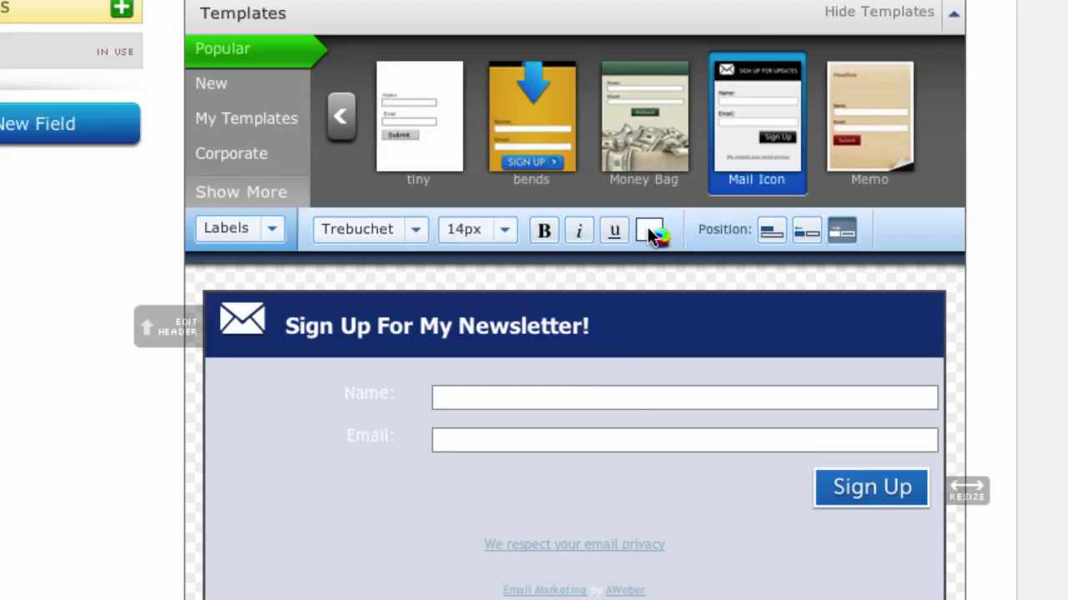
# Format the field labels as bold text in hex colour 1c3b7e.
pyautogui.click(650, 232)
pyautogui.click(937, 326)
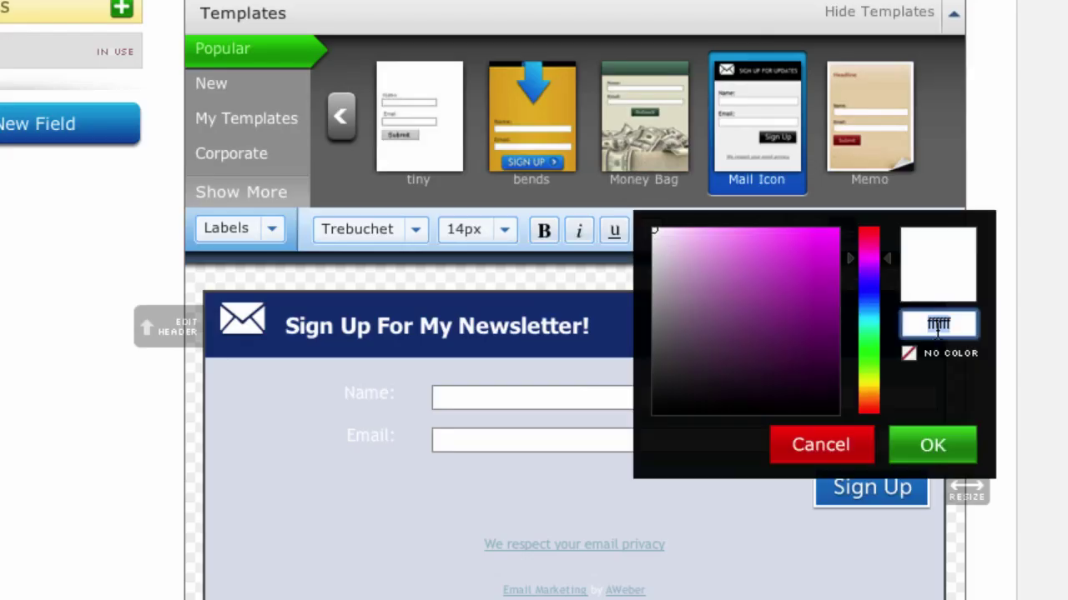
pyautogui.write('1c3b73')
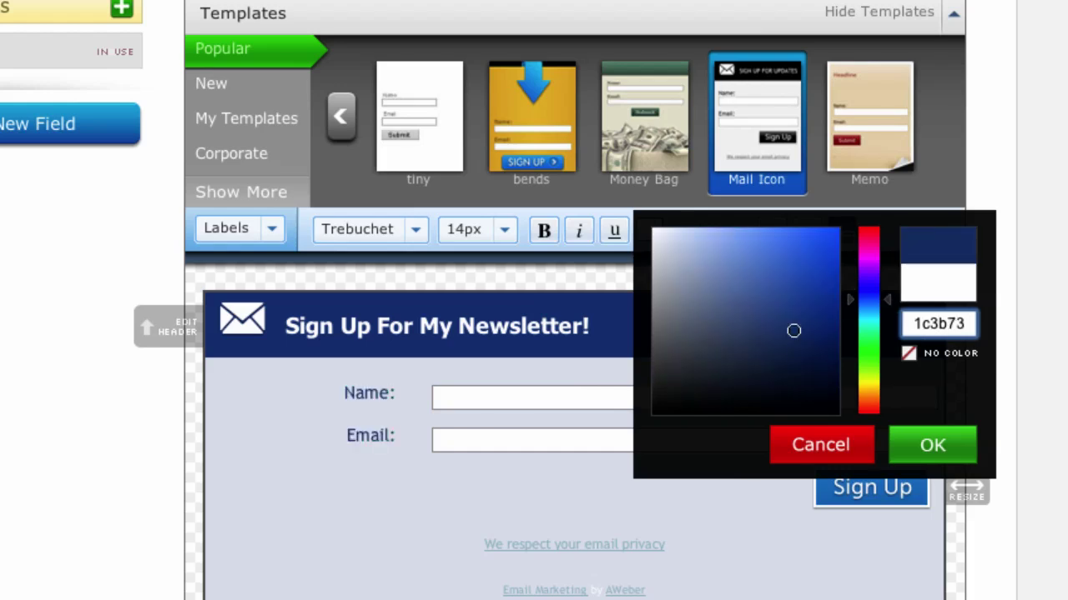
pyautogui.press('BackSpace')
pyautogui.write('e')
pyautogui.click(929, 443)
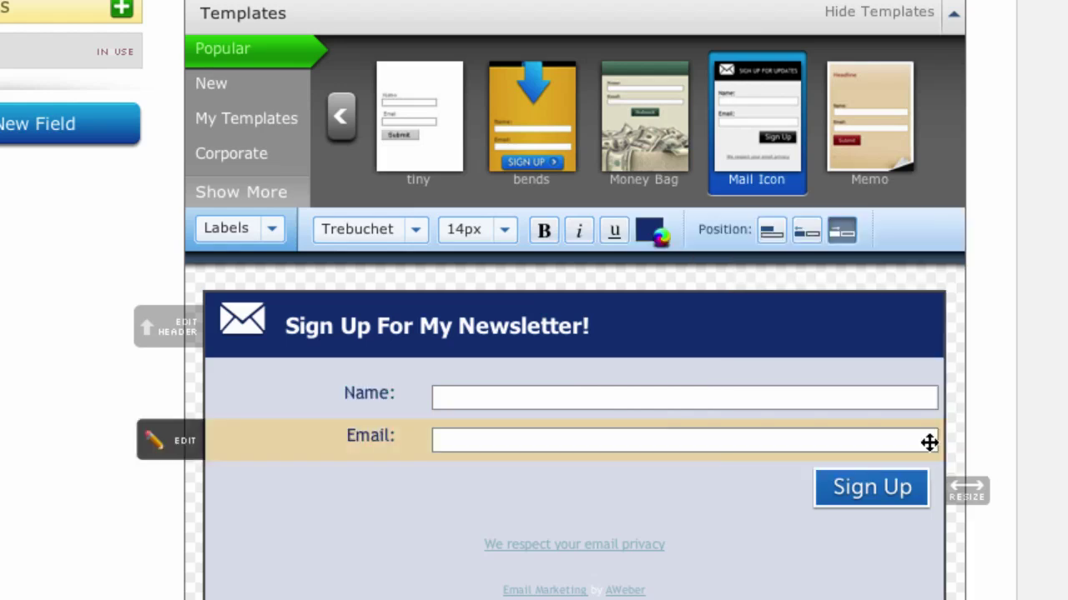
pyautogui.click(547, 228)
# Remove the email privacy line, the "Email Marketing by AWeber" line and the blue footer from the form.
pyautogui.moveTo(674, 527)
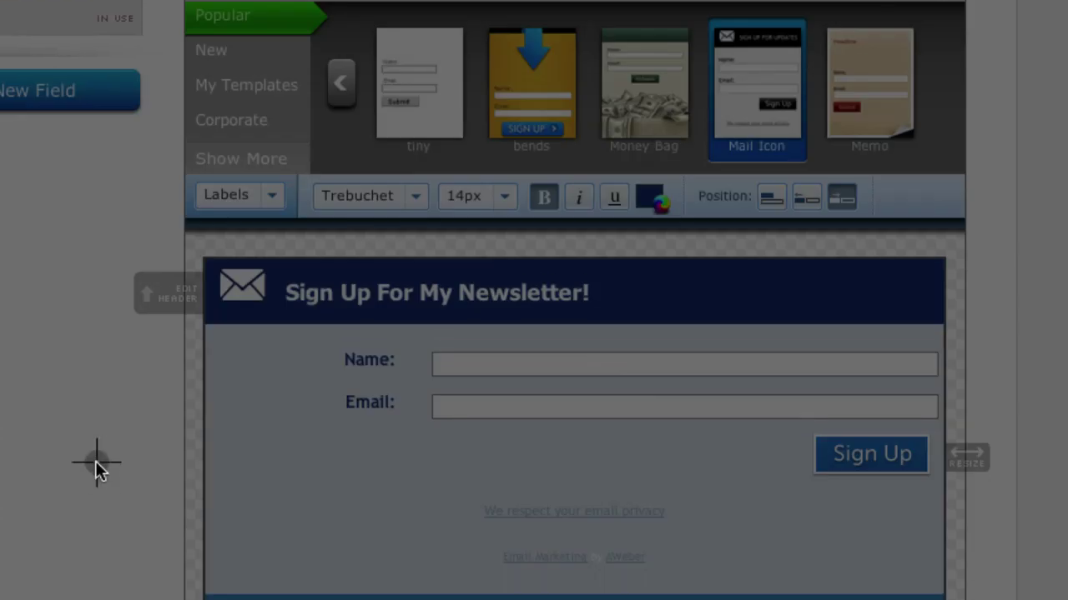
pyautogui.moveTo(95, 350); pyautogui.dragTo(897, 546)
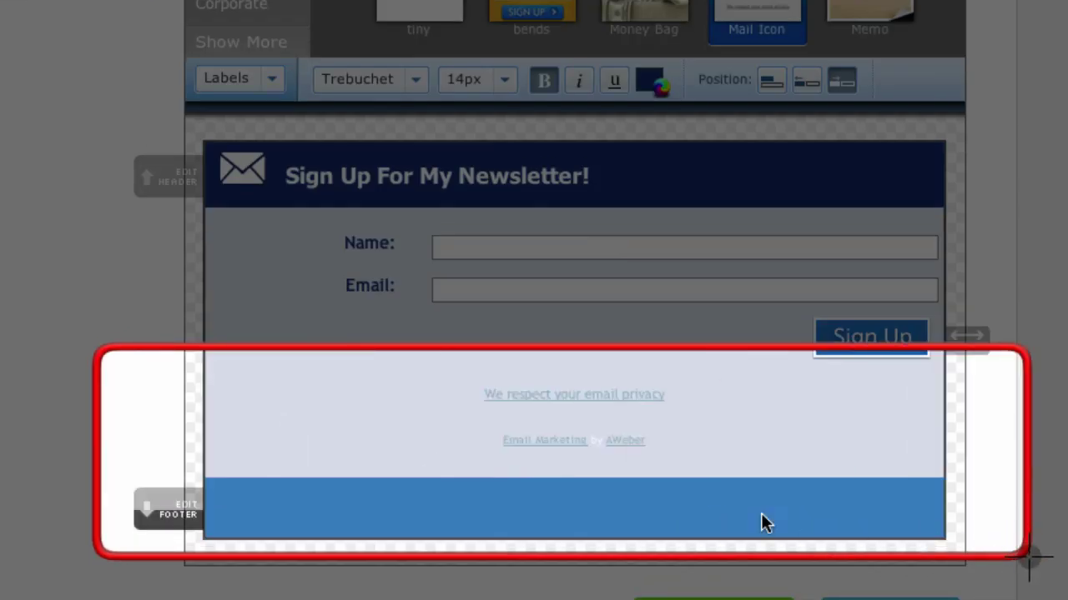
pyautogui.moveTo(662, 386)
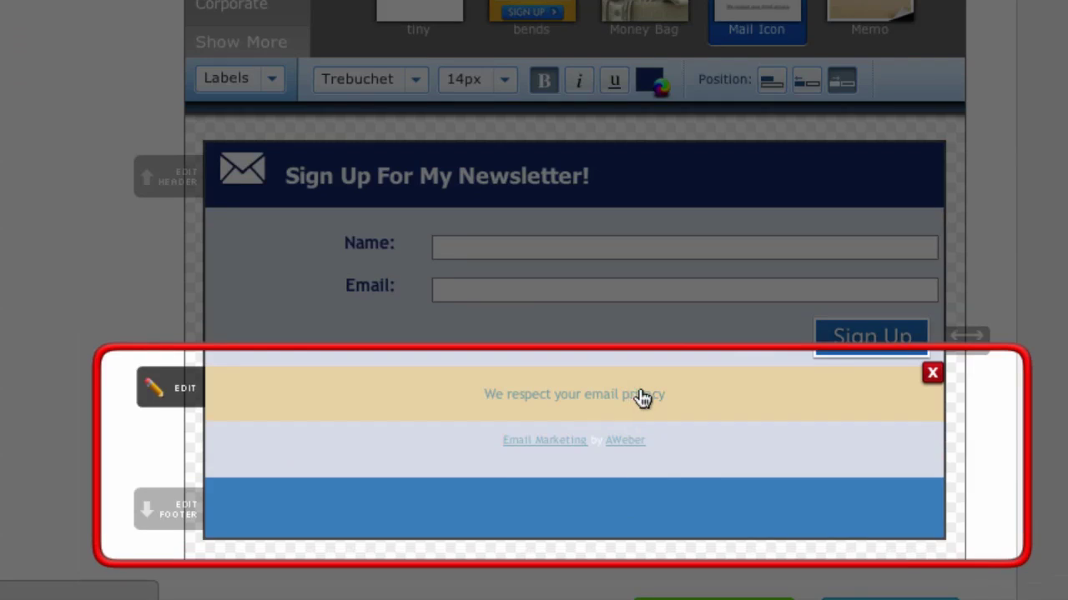
pyautogui.click(931, 376)
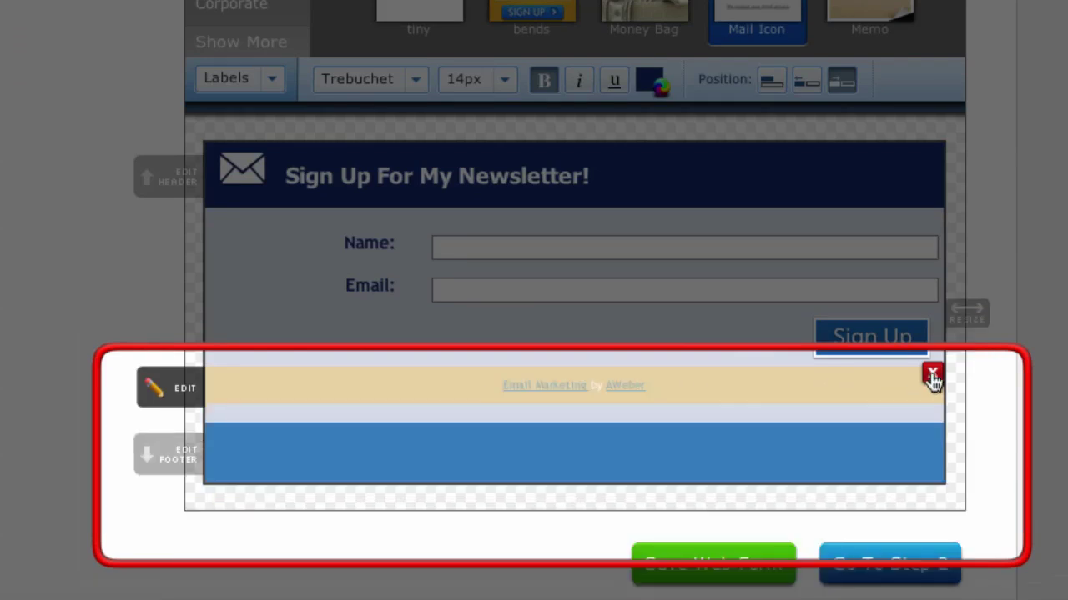
pyautogui.click(931, 376)
pyautogui.click(930, 393)
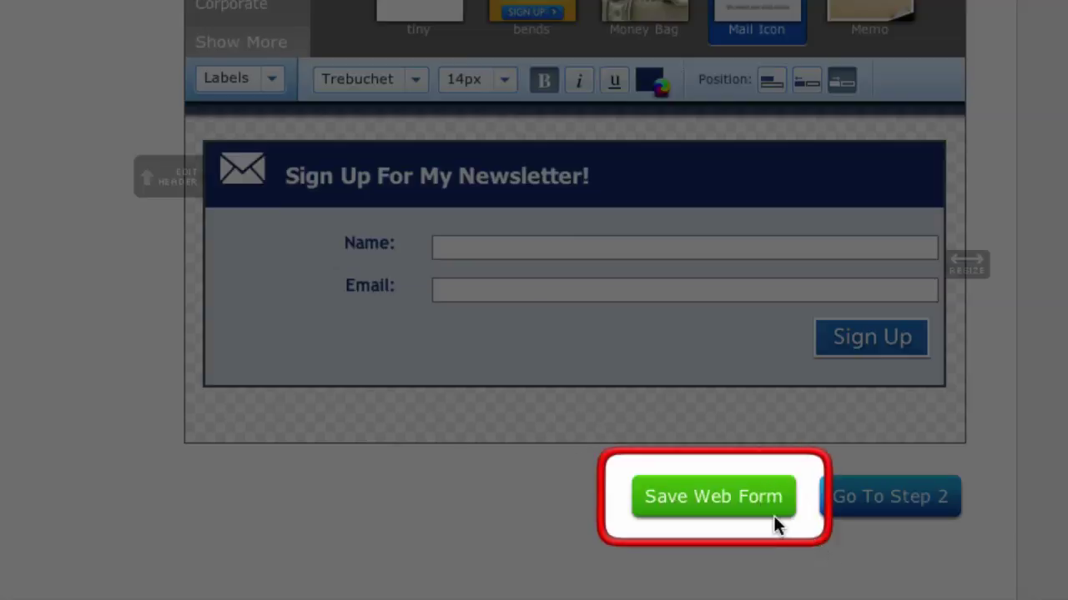
# Save the finished form design and go on to the form's settings in Step 2.
pyautogui.click(774, 513)
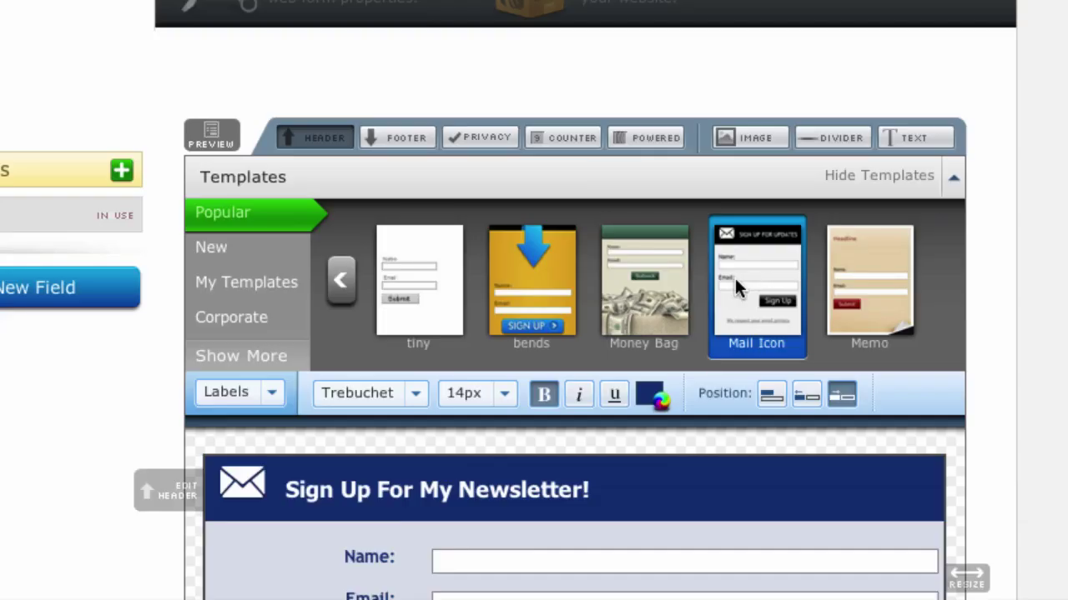
pyautogui.scroll(-5, 730, 284)
pyautogui.click(870, 348)
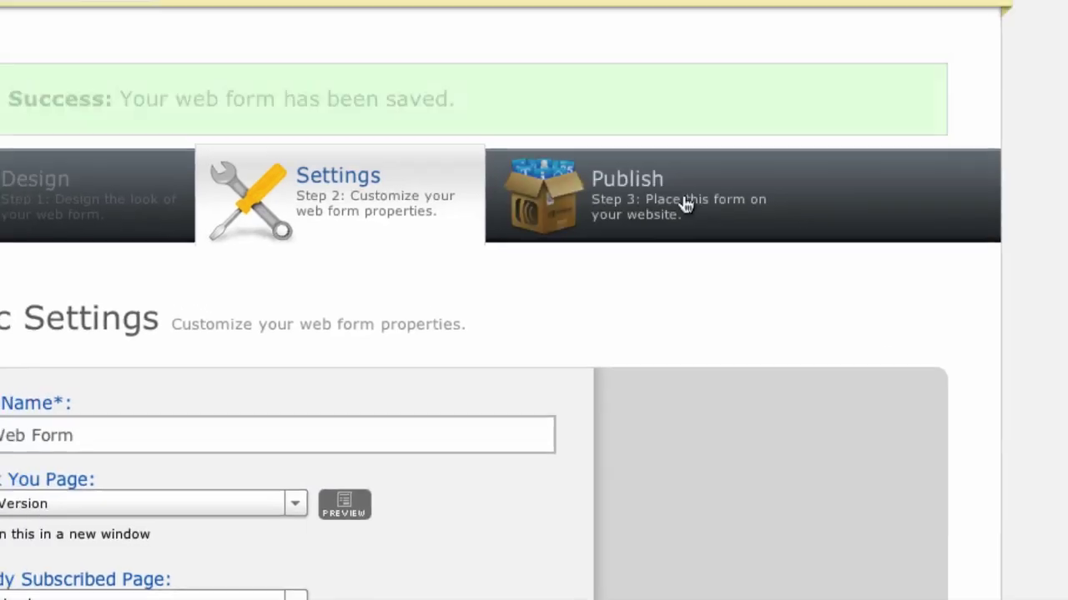
# Name the web form "horizontal opt-in".
pyautogui.scroll(-3, 289, 403)
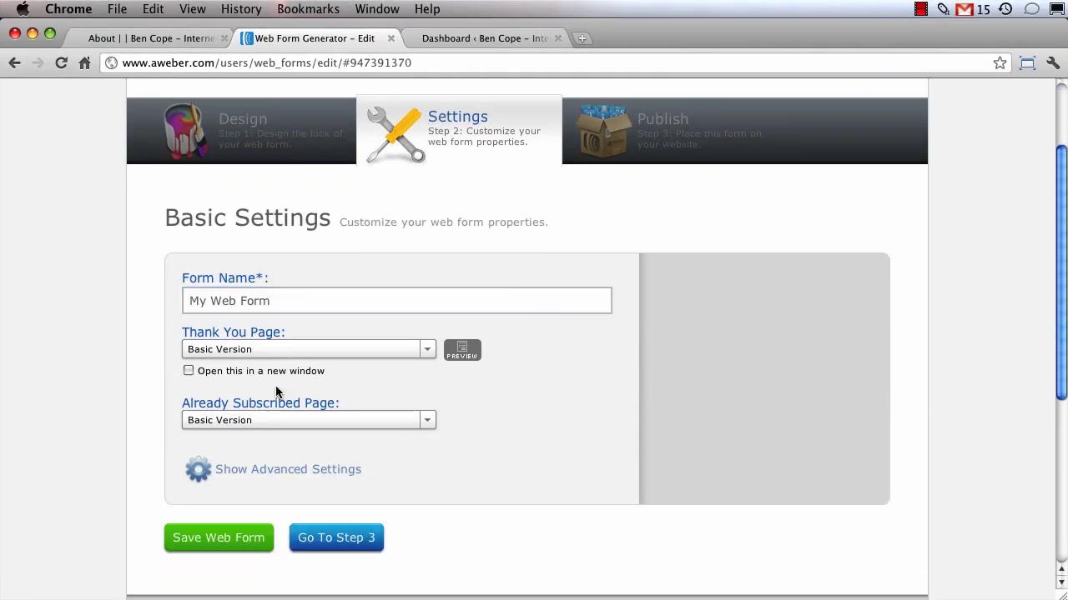
pyautogui.moveTo(276, 303); pyautogui.dragTo(82, 306)
pyautogui.write('ho')
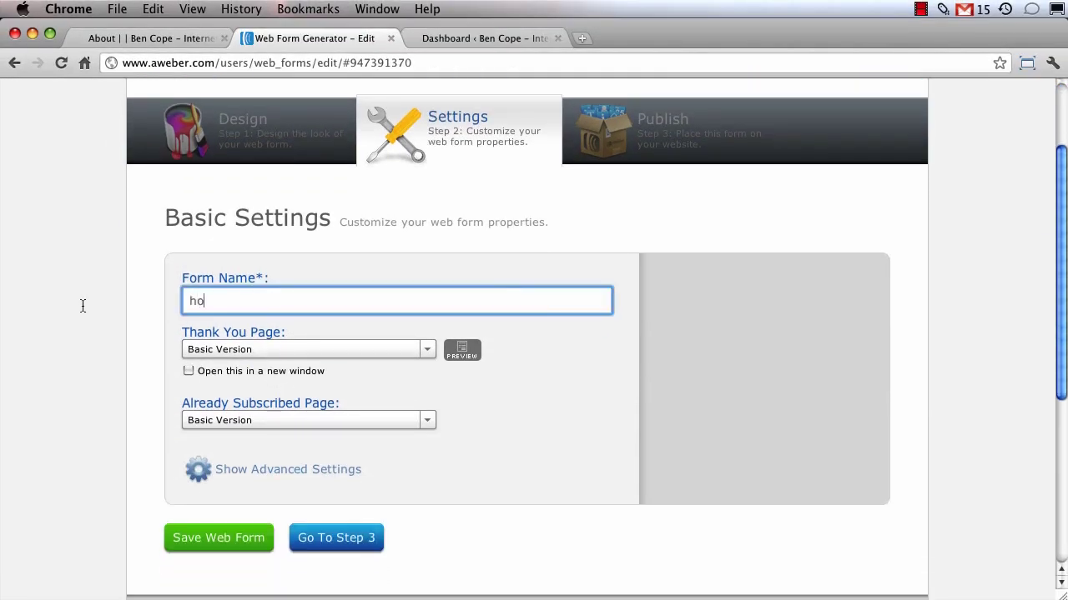
pyautogui.write('rizontal opt-i')
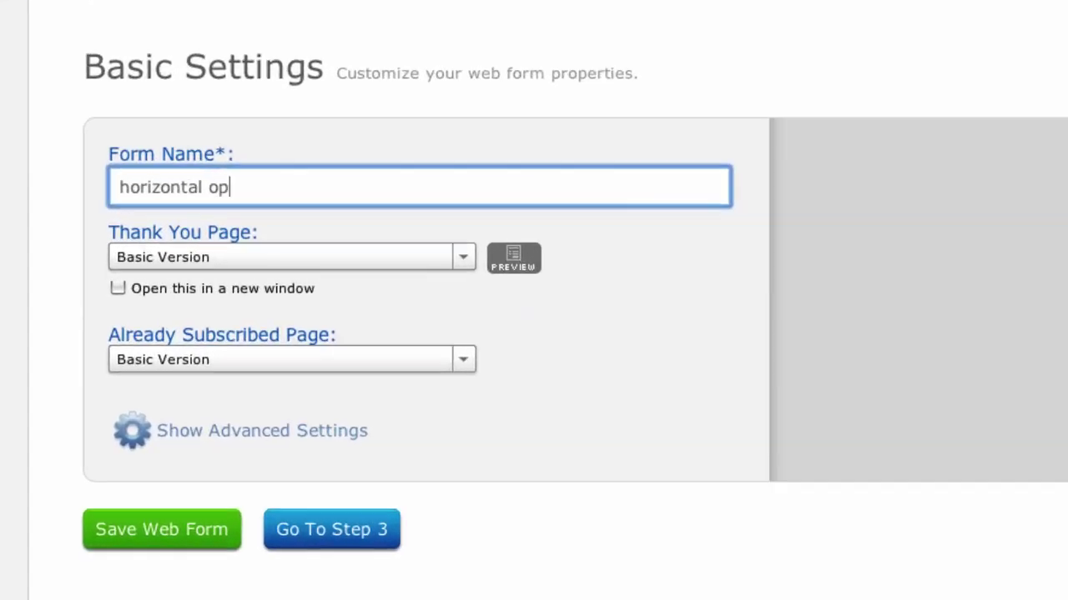
pyautogui.write('n')
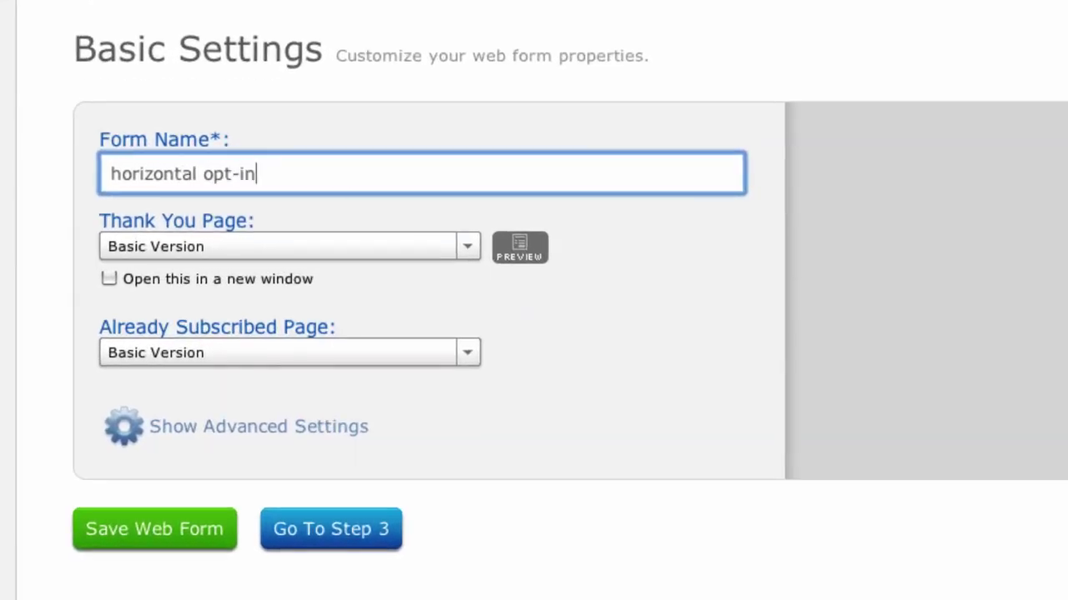
# Choose Basic Version as the form's thank you page and save the settings.
pyautogui.click(171, 246)
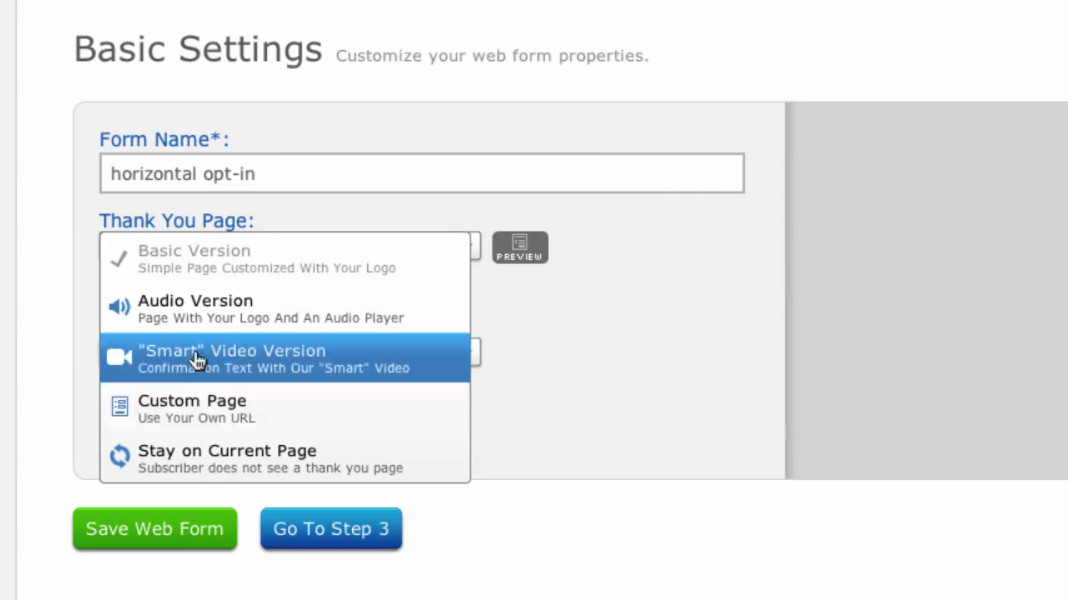
pyautogui.click(196, 258)
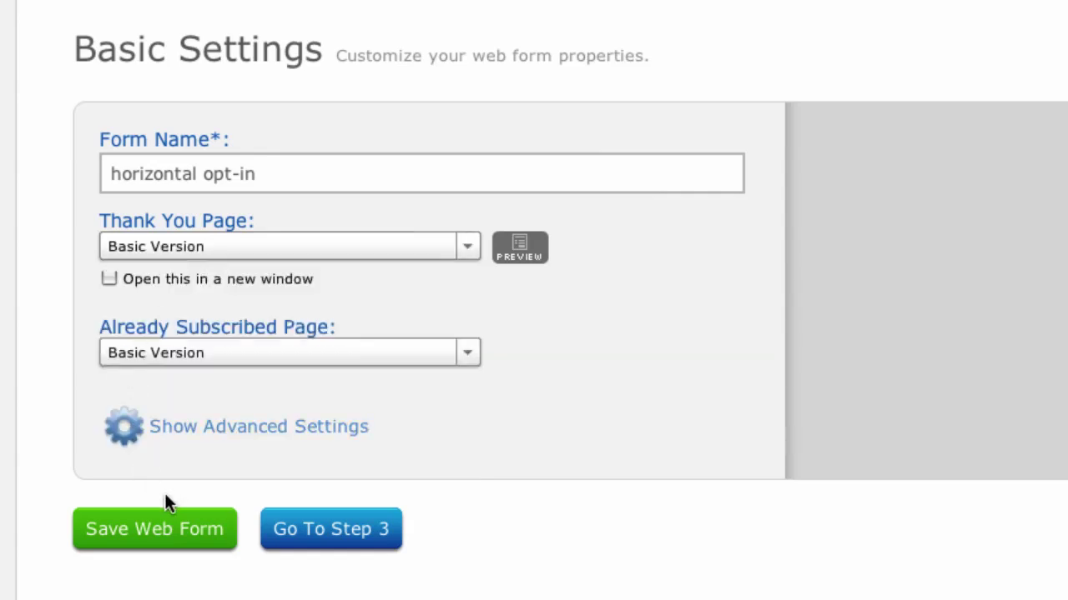
pyautogui.click(147, 528)
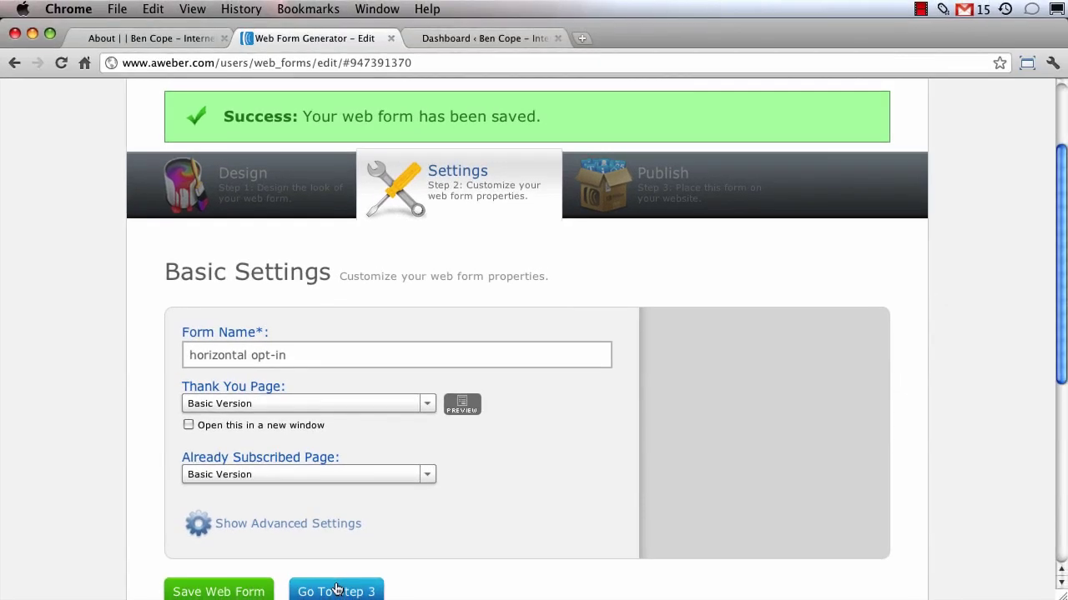
# Proceed to publishing in Step 3 and choose the option to install the form yourself.
pyautogui.click(331, 595)
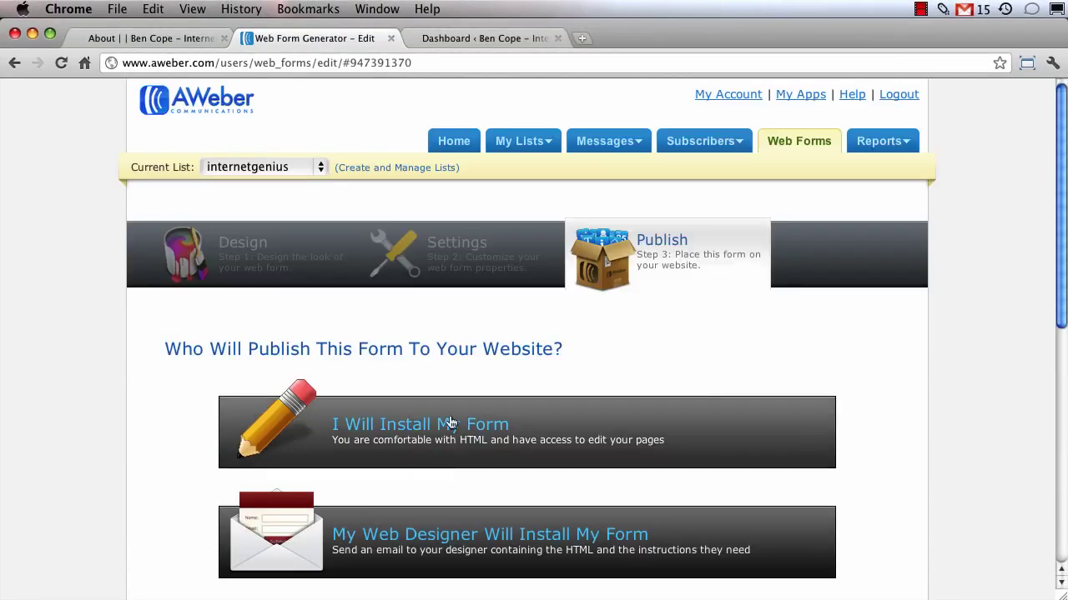
pyautogui.click(451, 422)
# Copy the form's complete JavaScript snippet to the clipboard.
pyautogui.scroll(-1, 450, 422)
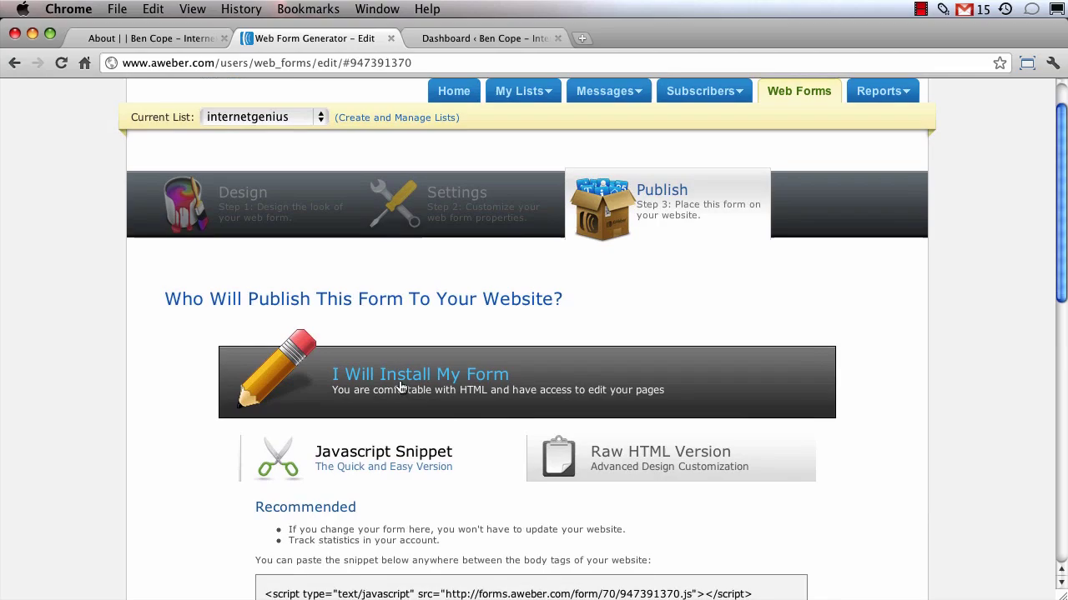
pyautogui.scroll(-3, 436, 410)
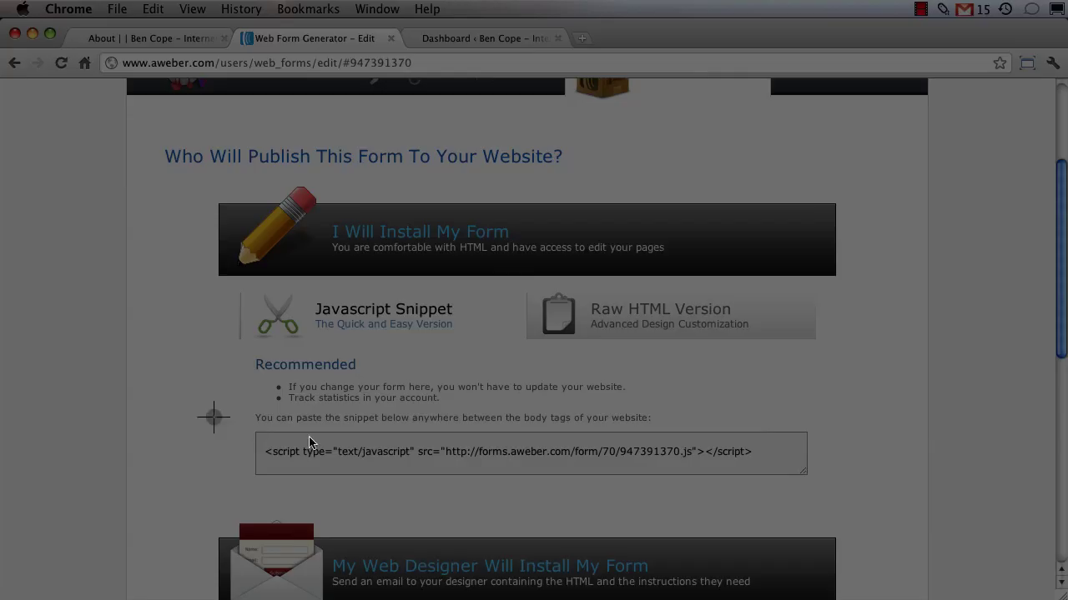
pyautogui.moveTo(210, 417); pyautogui.dragTo(823, 478)
pyautogui.moveTo(265, 451); pyautogui.dragTo(771, 460)
pyautogui.press('super+c')
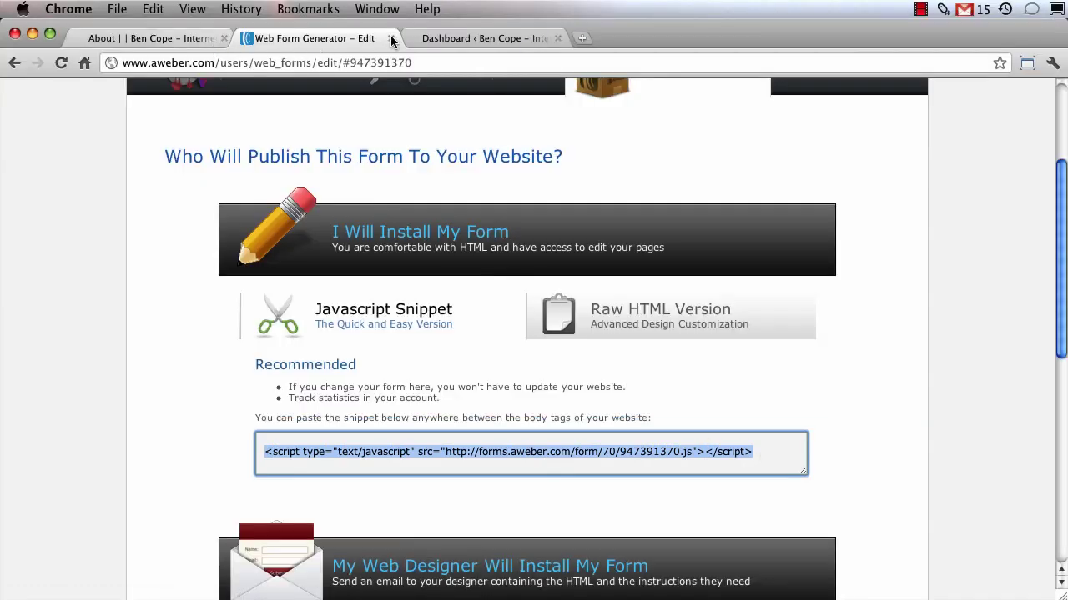
# Switch to WordPress, paste the copied form snippet on a new line at the end of the About page's HTML, and update the page.
pyautogui.click(470, 38)
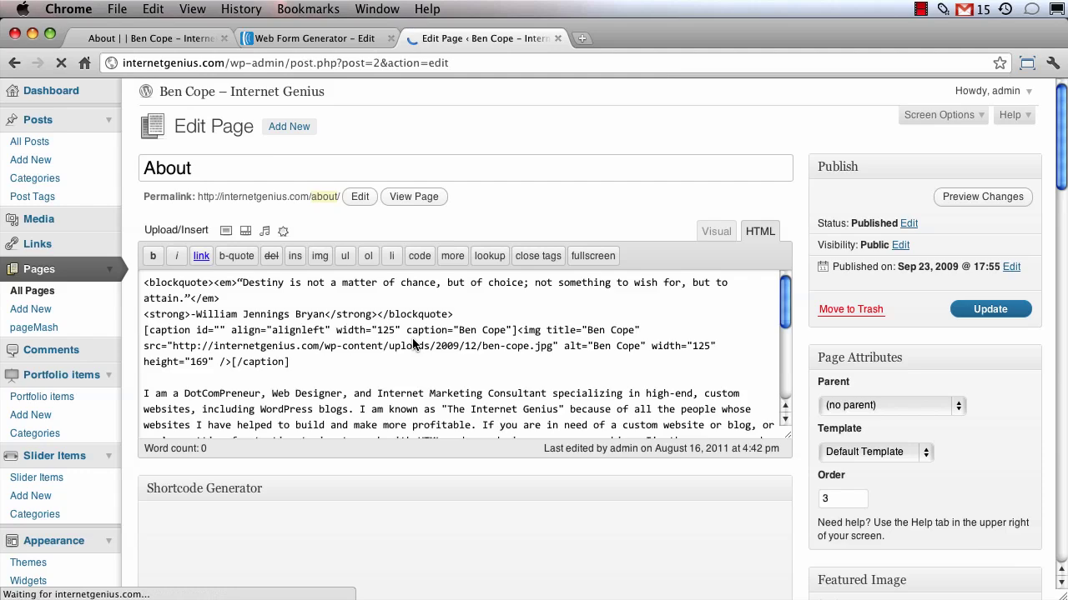
pyautogui.scroll(-5, 583, 401)
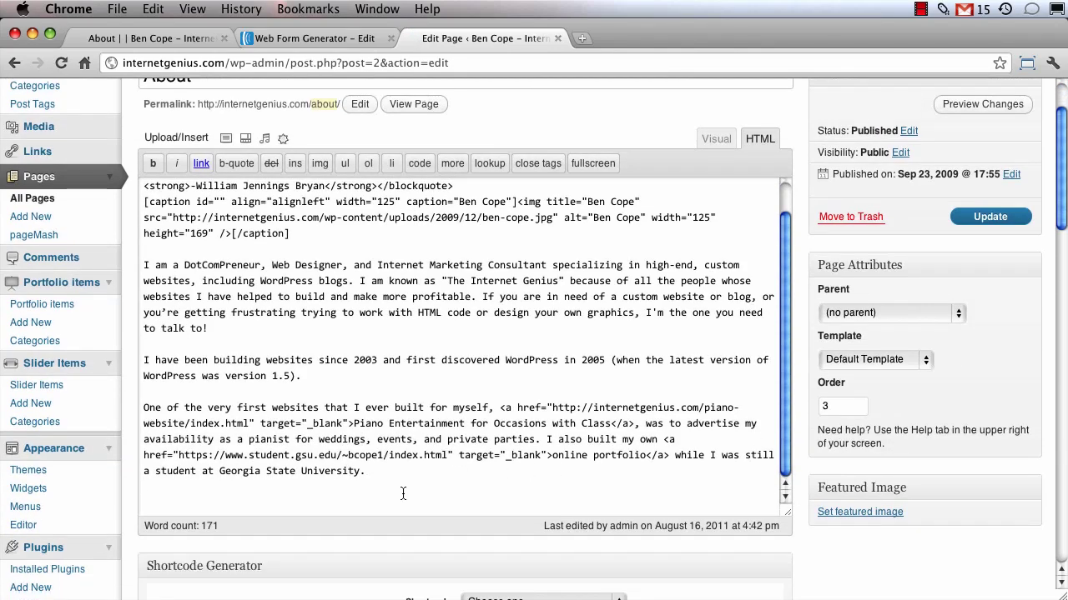
pyautogui.press('Return')
pyautogui.press('super+v')
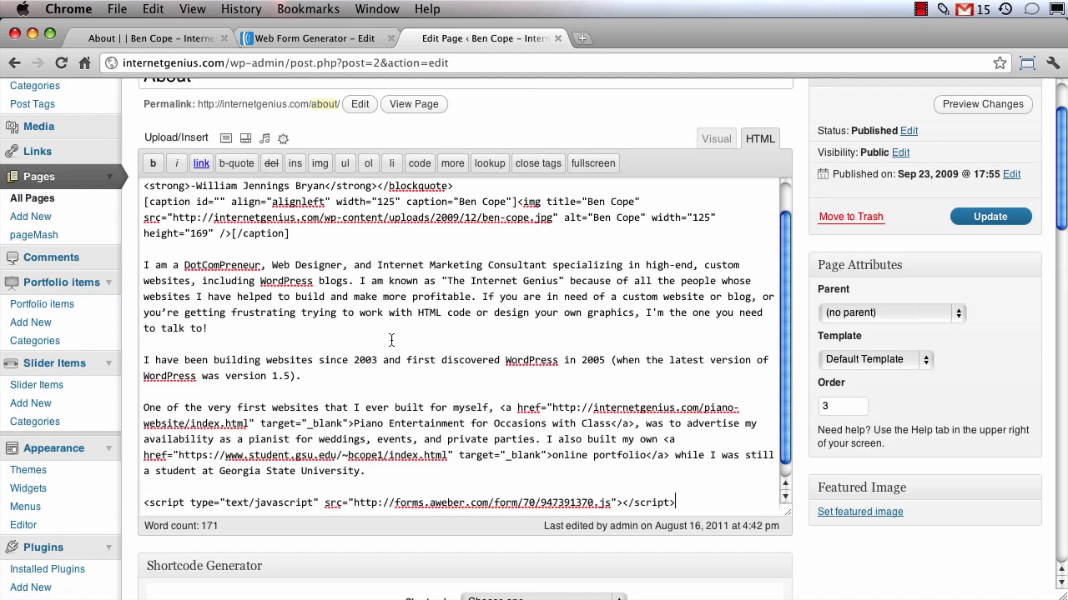
pyautogui.click(1009, 215)
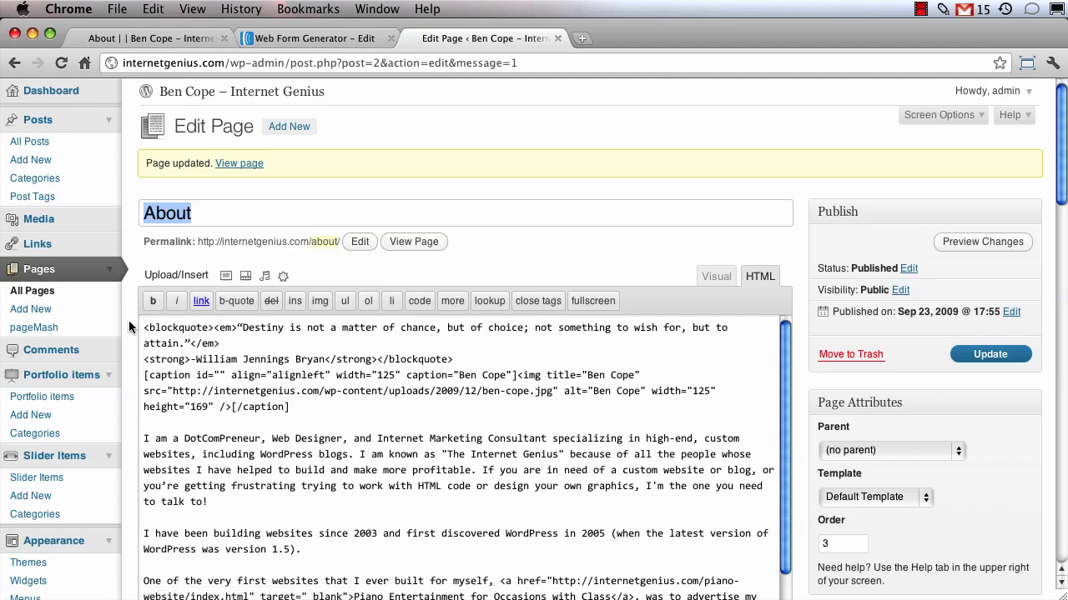
# Open the WordPress theme editor, and copy the form ID 947391370 from the web address of the AWeber form.
pyautogui.scroll(-3, 128, 320)
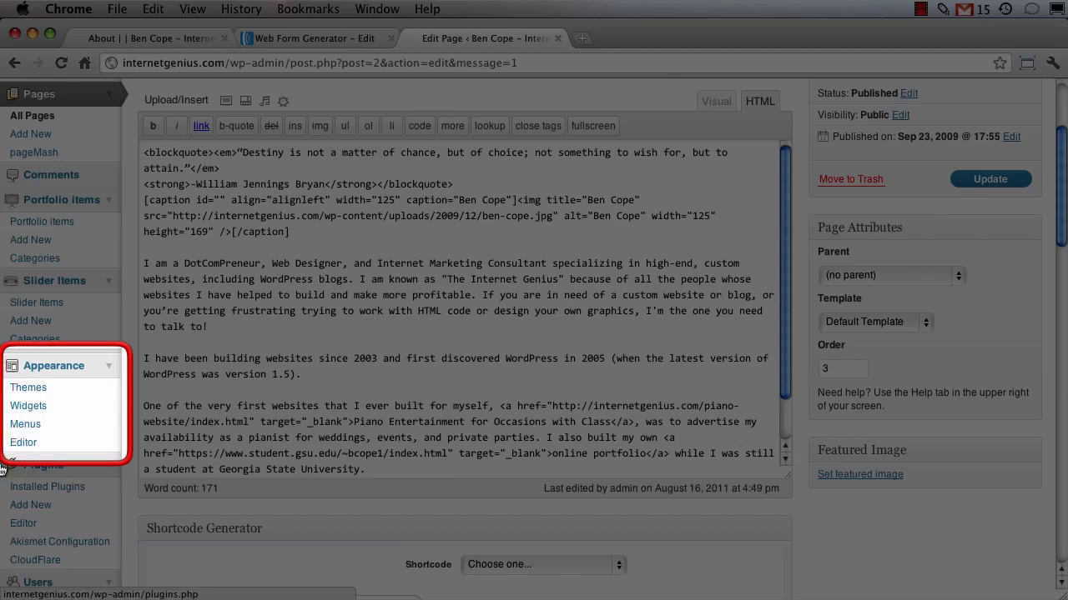
pyautogui.click(23, 442)
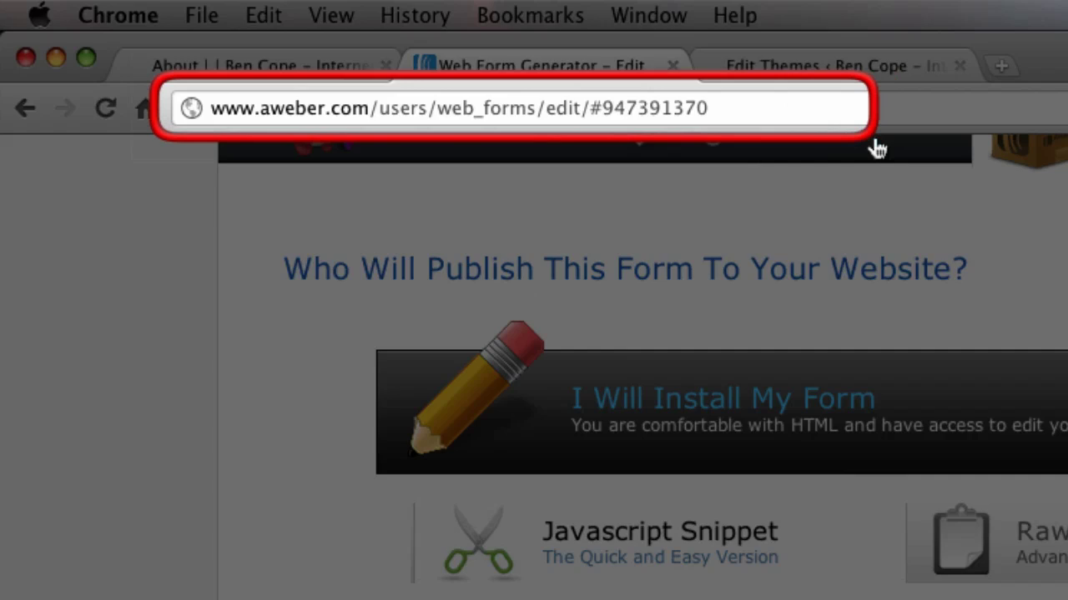
pyautogui.doubleClick(672, 108)
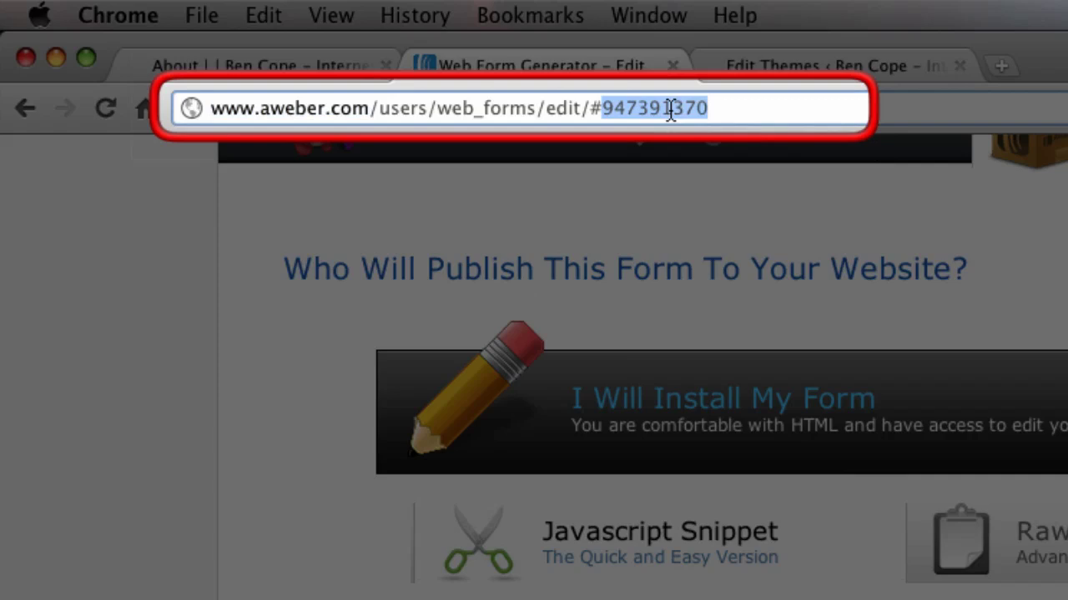
pyautogui.press('super+c')
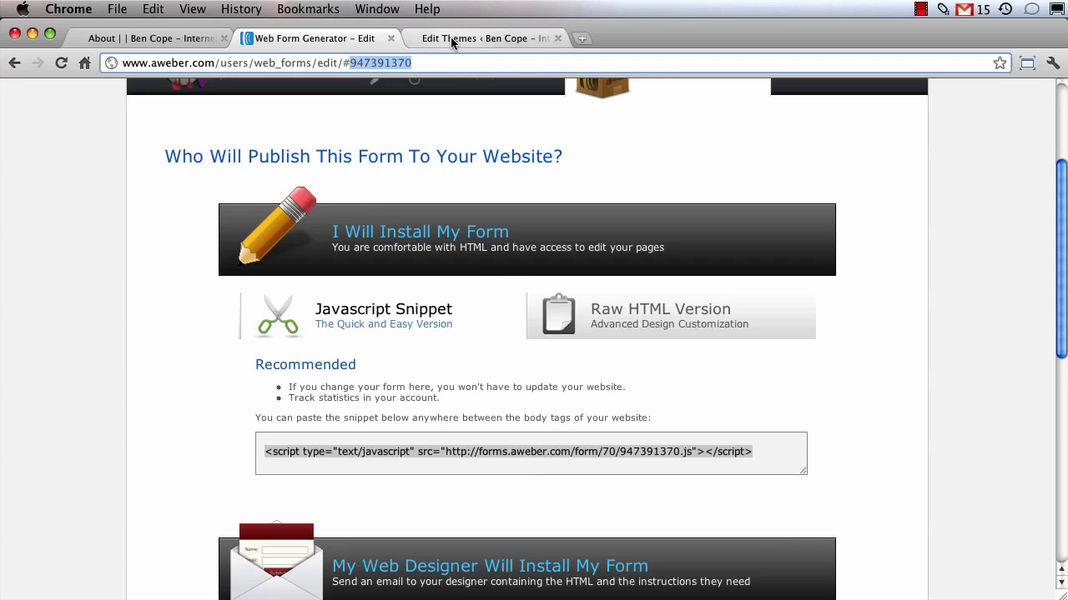
# Replace the form ID in all four #af-form rules of the Striking Child stylesheet with 947391370 and update the file.
pyautogui.click(451, 37)
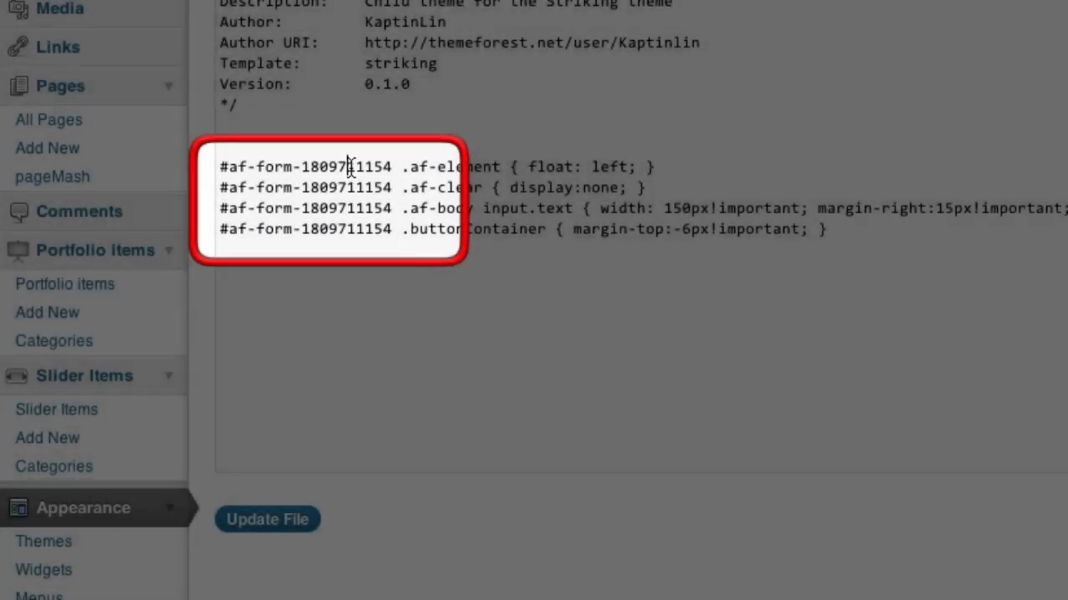
pyautogui.doubleClick(352, 167)
pyautogui.hotkey('ctrl', 'v')
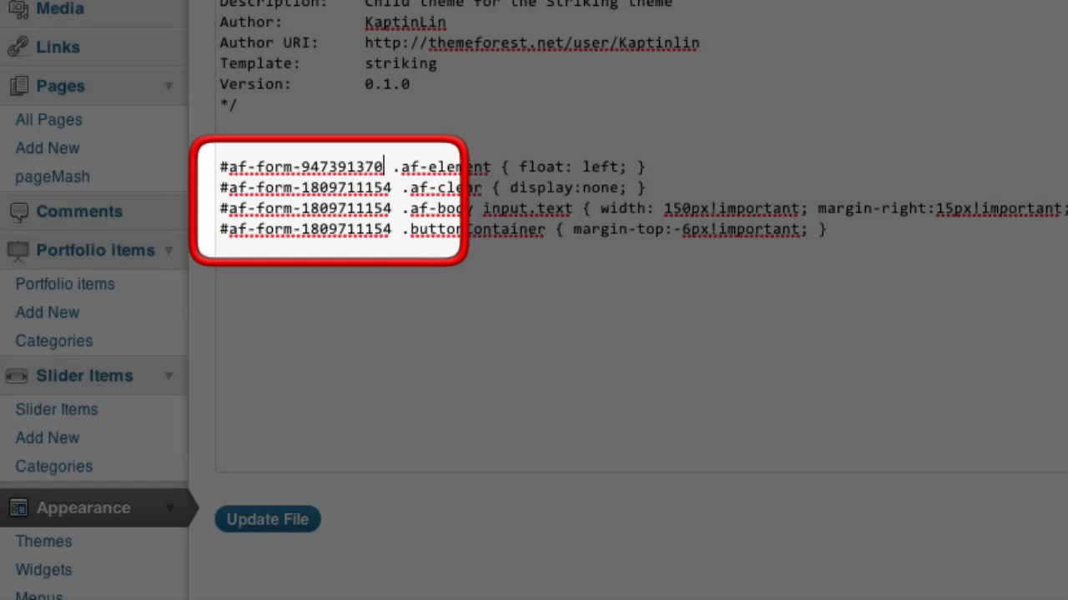
pyautogui.doubleClick(360, 188)
pyautogui.hotkey('ctrl', 'v')
pyautogui.doubleClick(335, 208)
pyautogui.hotkey('ctrl', 'v')
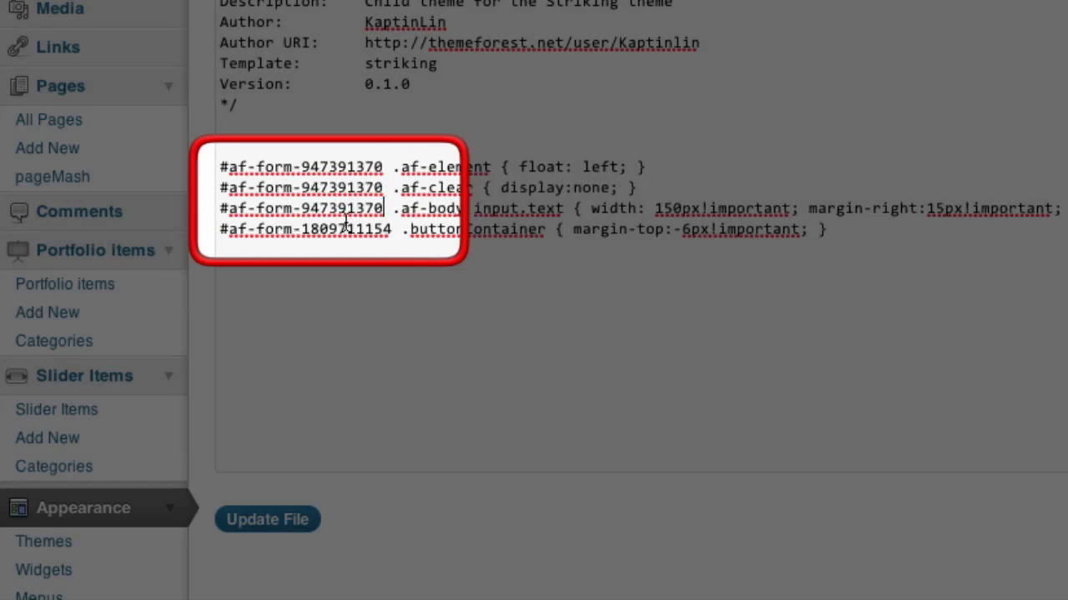
pyautogui.doubleClick(347, 229)
pyautogui.hotkey('ctrl', 'v')
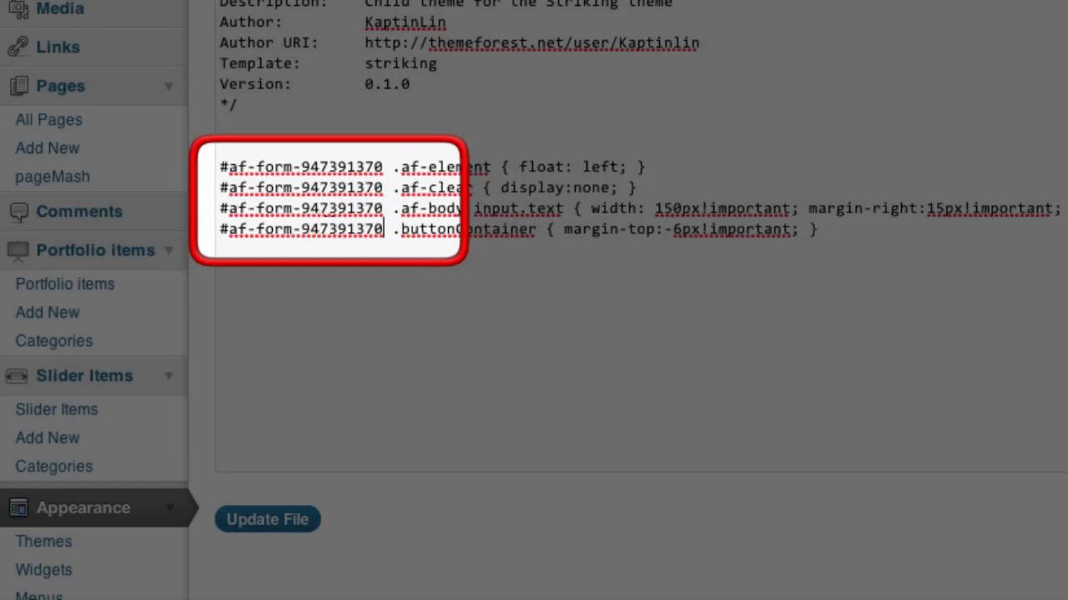
pyautogui.click(338, 188)
pyautogui.click(330, 208)
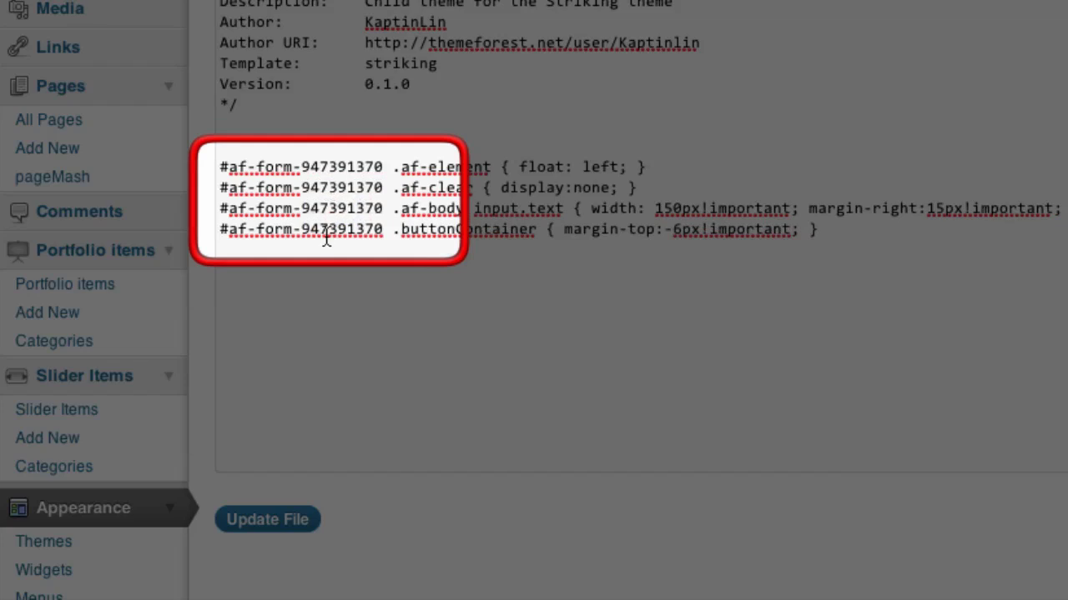
pyautogui.click(326, 237)
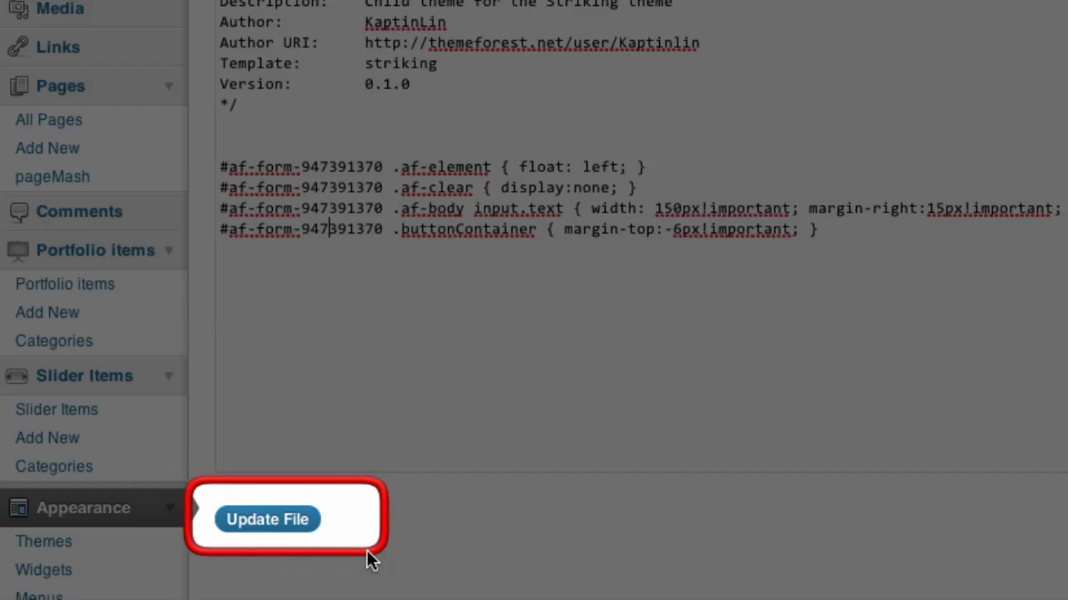
pyautogui.click(286, 524)
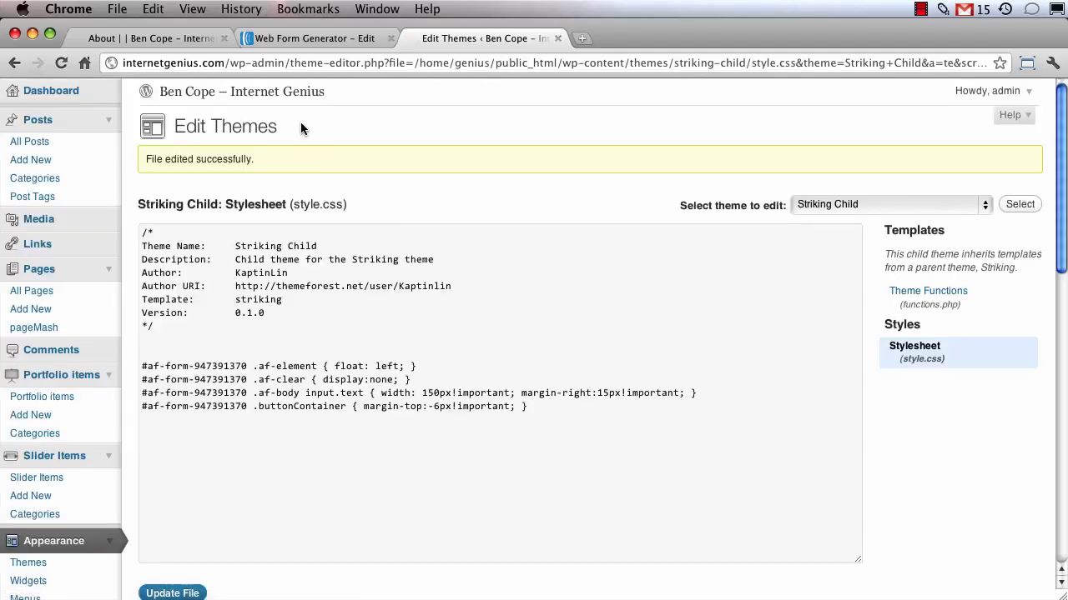
# Open the live site in a new tab and examine the newsletter sign-up form at the end of the About page.
pyautogui.keyDown('super'); pyautogui.click(245, 93); pyautogui.keyUp('super')
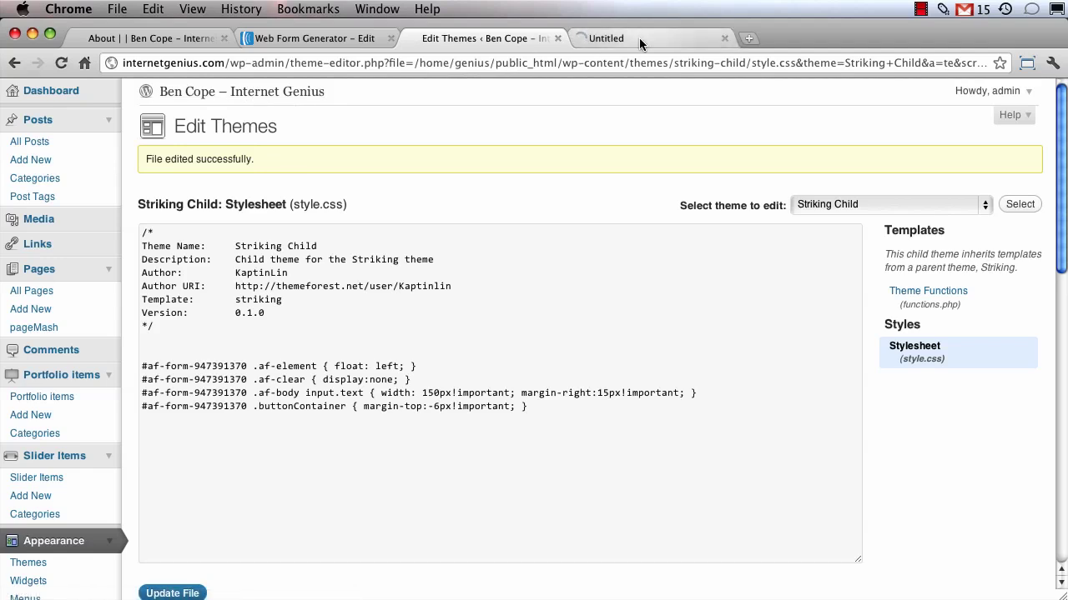
pyautogui.click(638, 37)
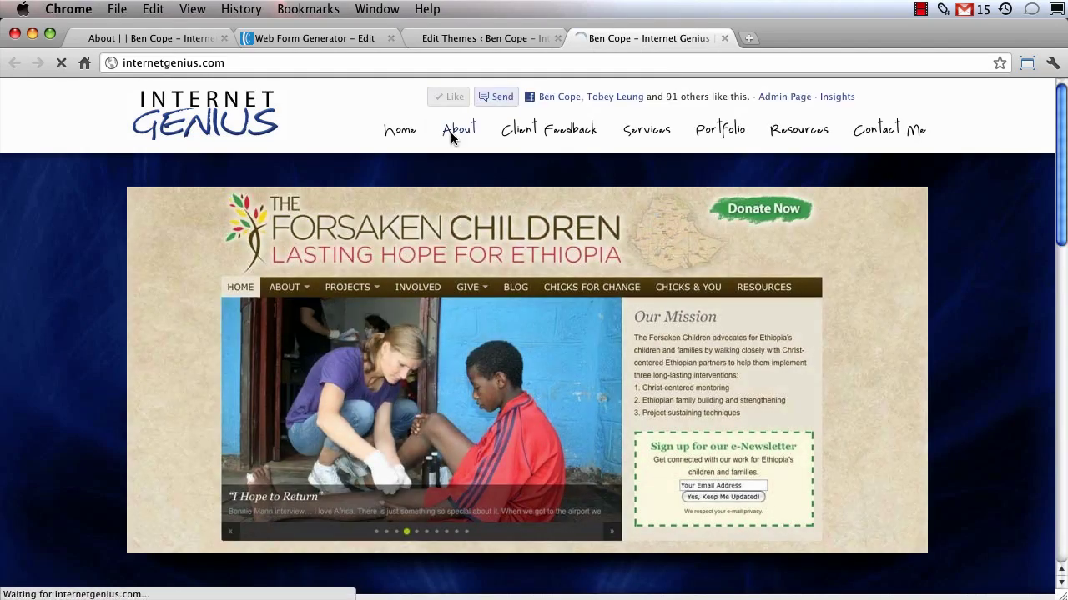
pyautogui.click(450, 132)
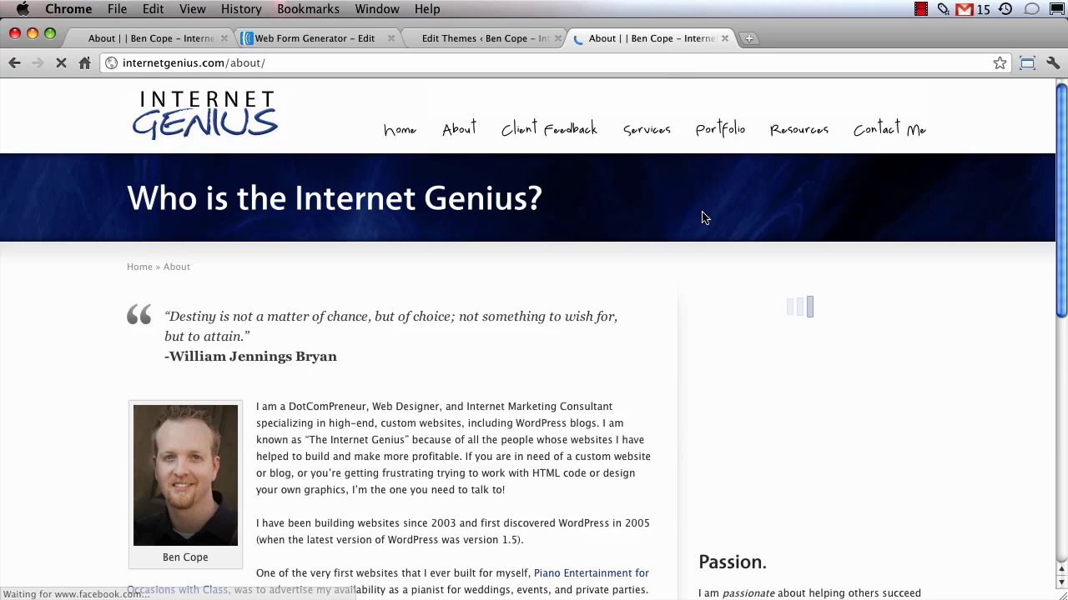
pyautogui.scroll(-5, 698, 214)
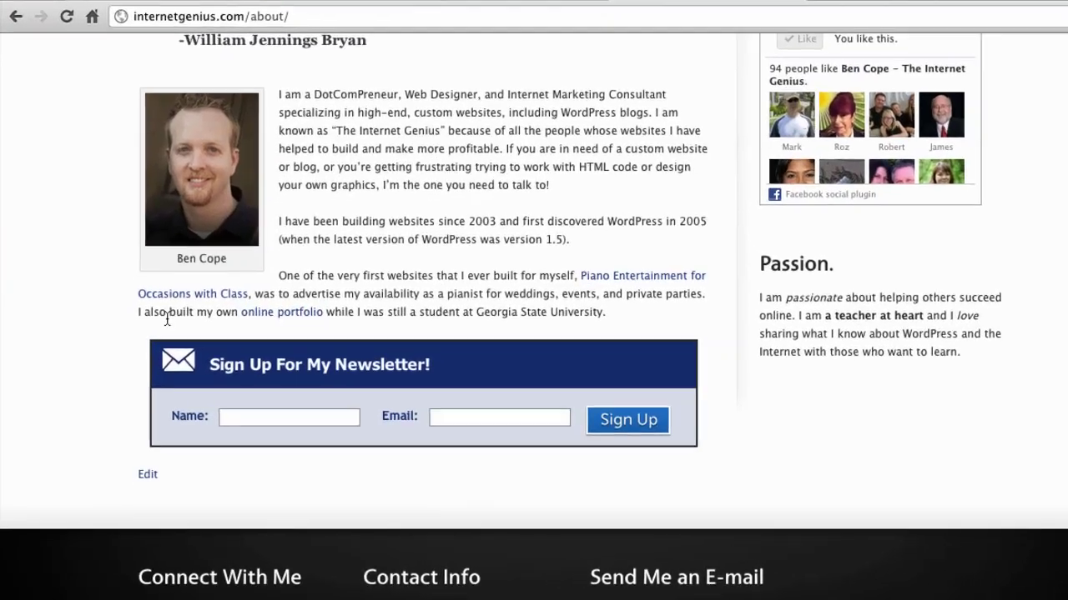